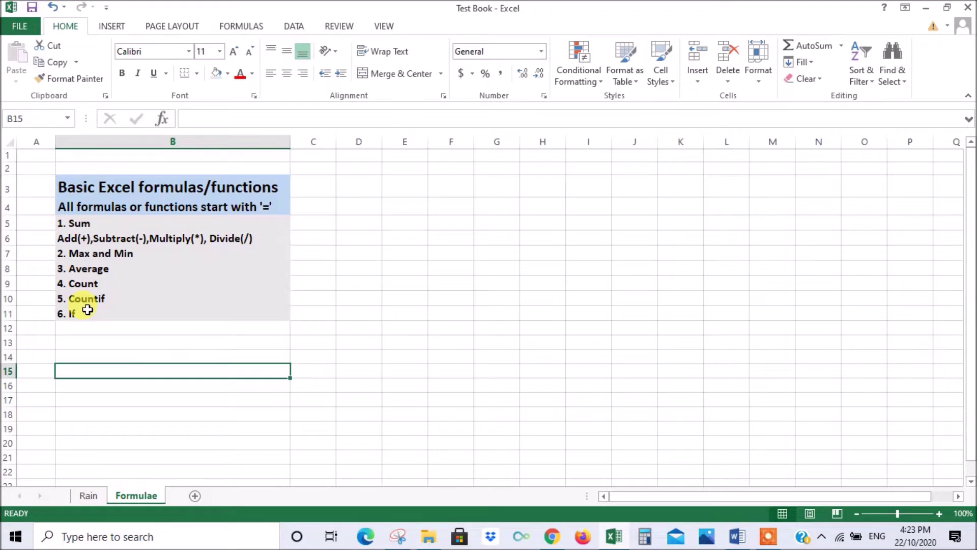
# Switch to the Rain sheet holding the Rainfall 2020 table of daily values by month
pyautogui.click(88, 495)
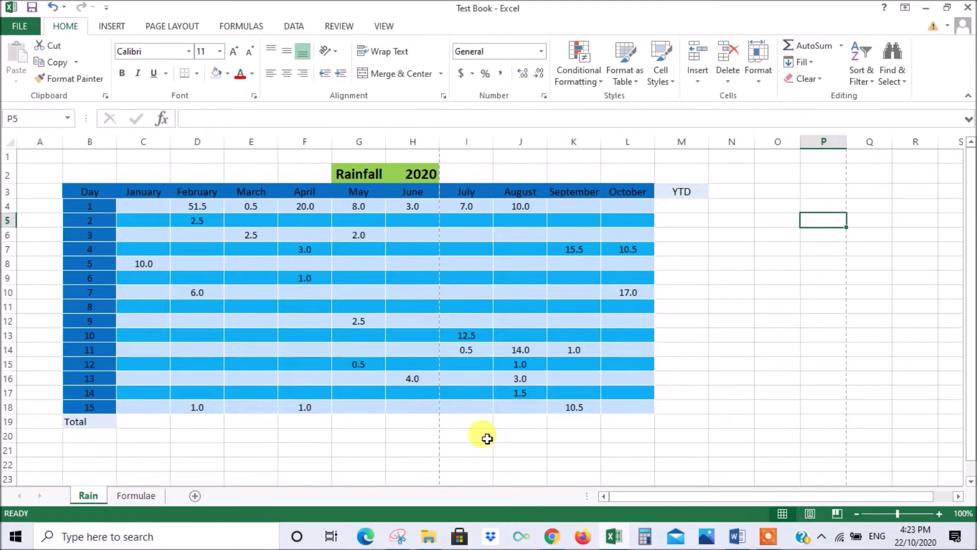
pyautogui.press('Up')
pyautogui.press('Left')
pyautogui.press('Left')
pyautogui.press('Left')
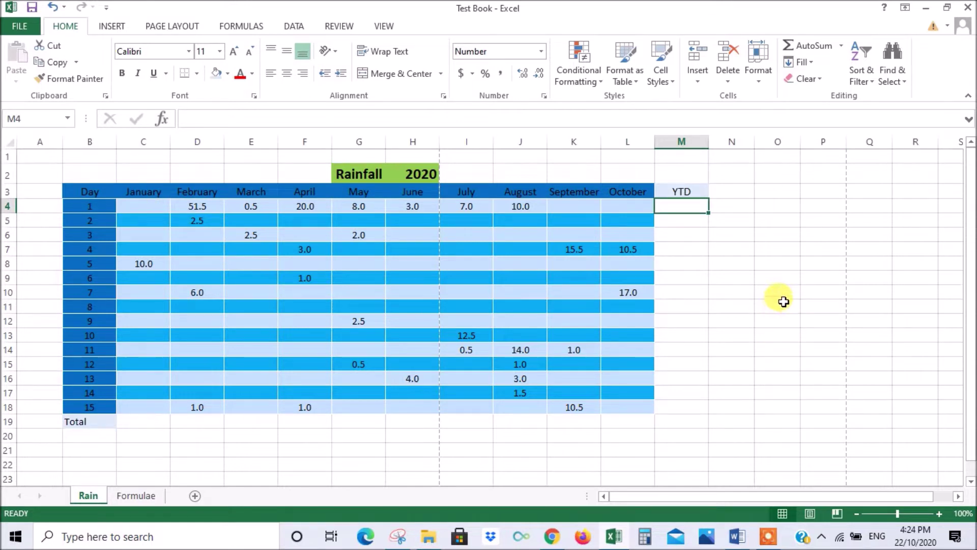
pyautogui.click(733, 250)
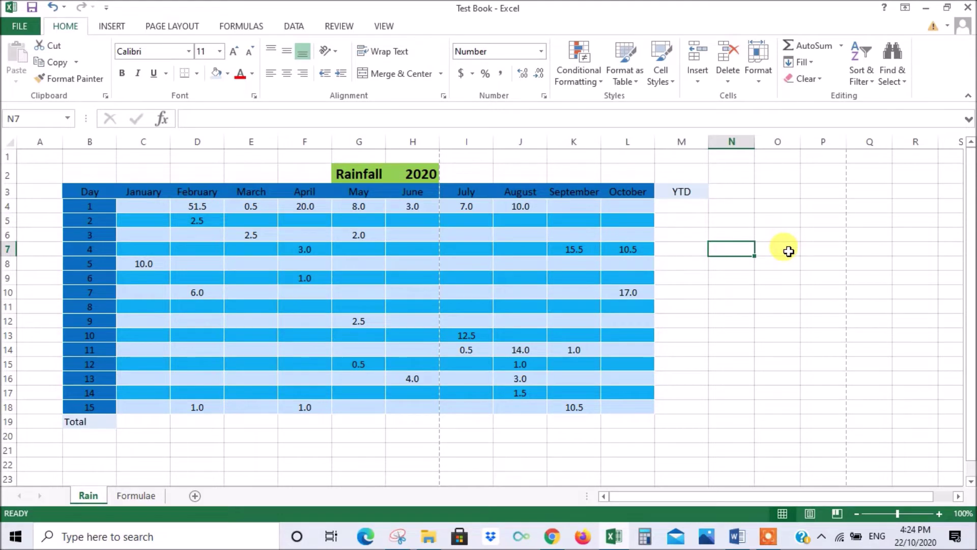
pyautogui.write('=')
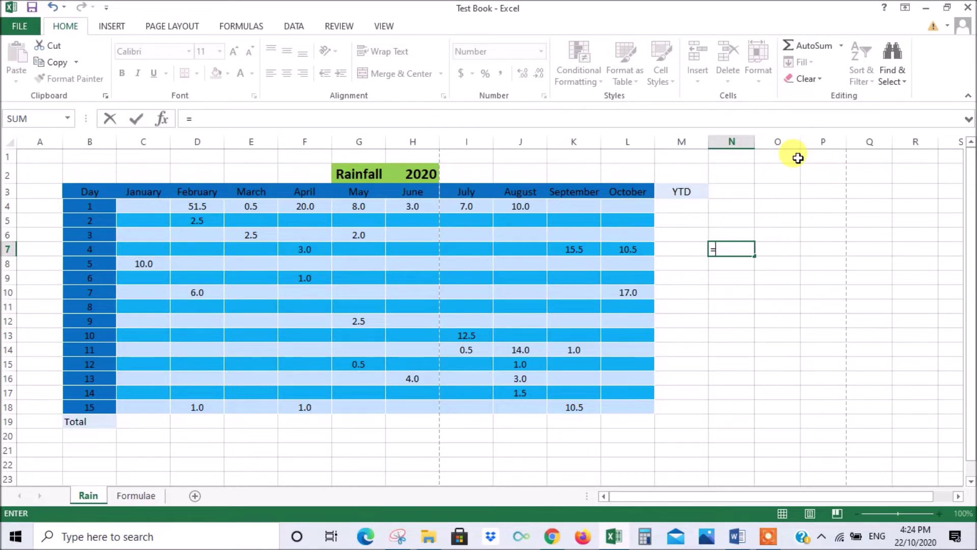
pyautogui.write('2+4')
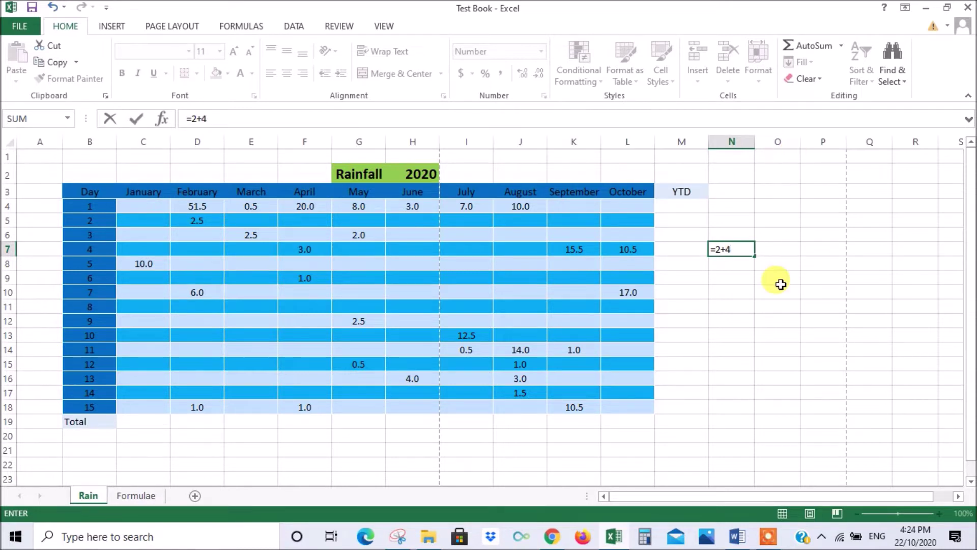
pyautogui.press('Return')
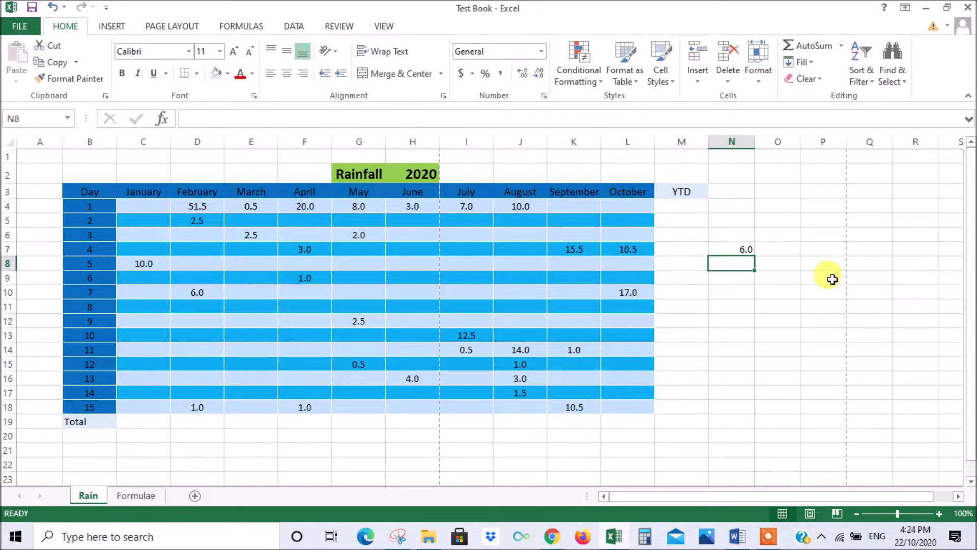
pyautogui.click(742, 251)
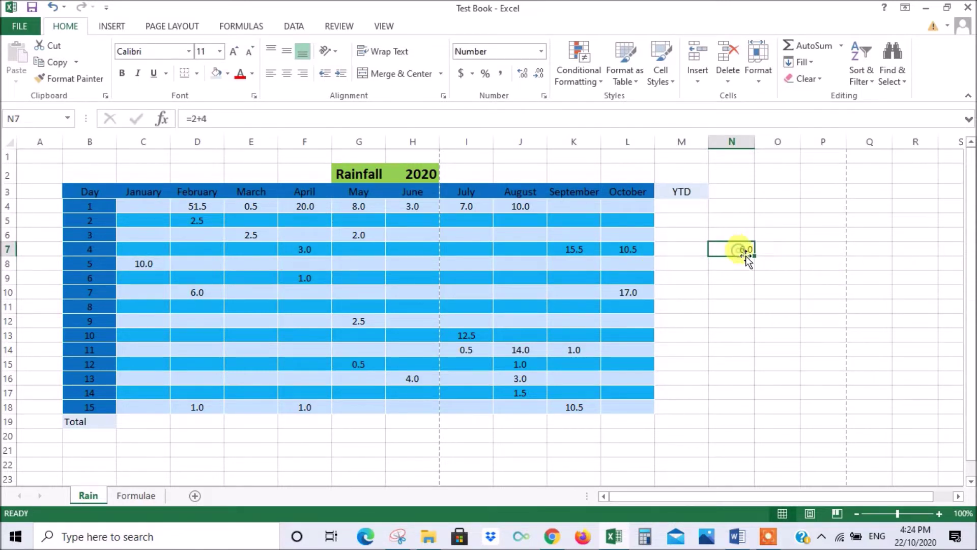
pyautogui.press('Delete')
pyautogui.write('4')
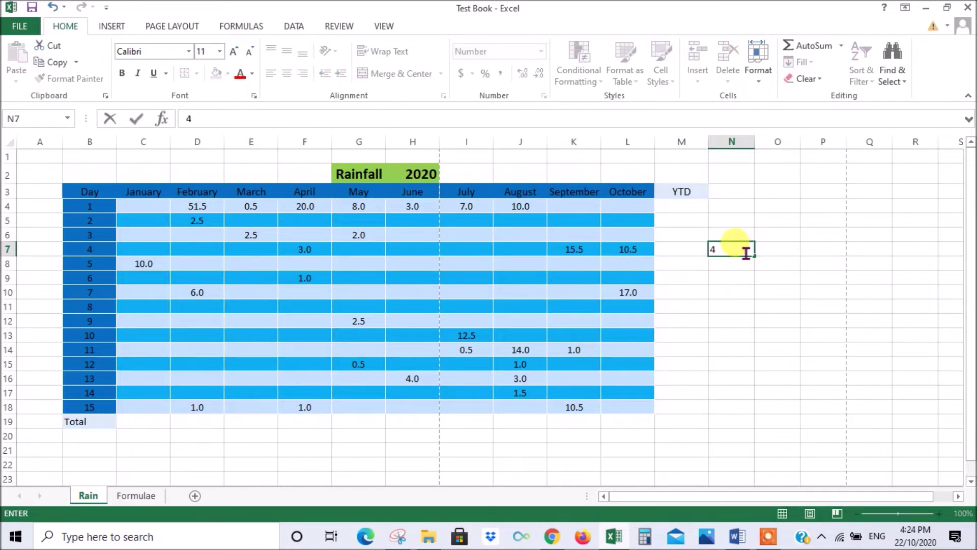
pyautogui.write('/2')
pyautogui.press('Return')
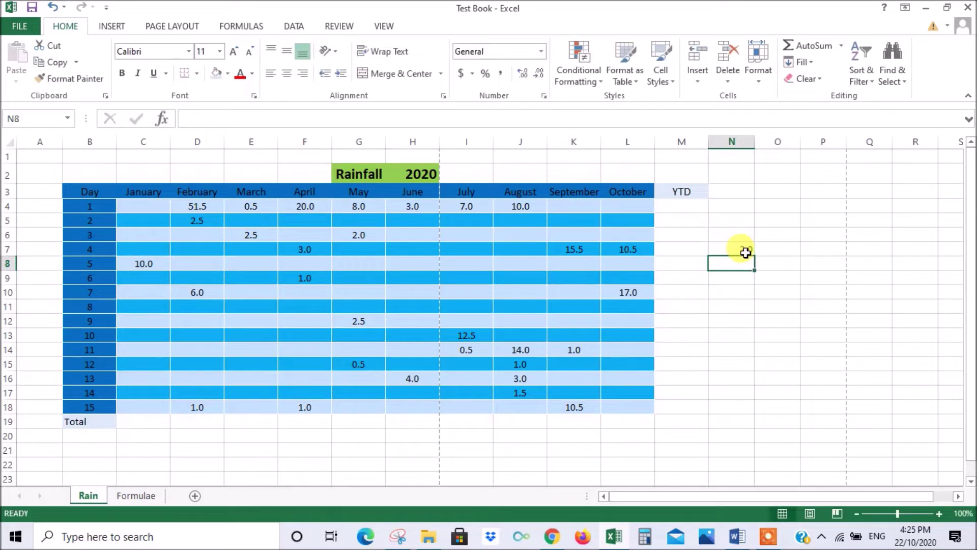
pyautogui.click(743, 251)
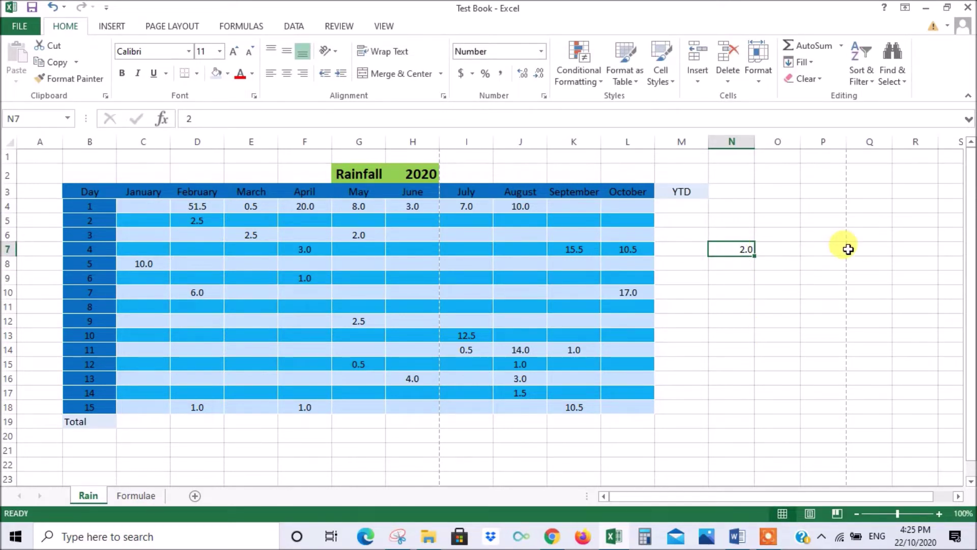
pyautogui.press('Delete')
pyautogui.click(794, 279)
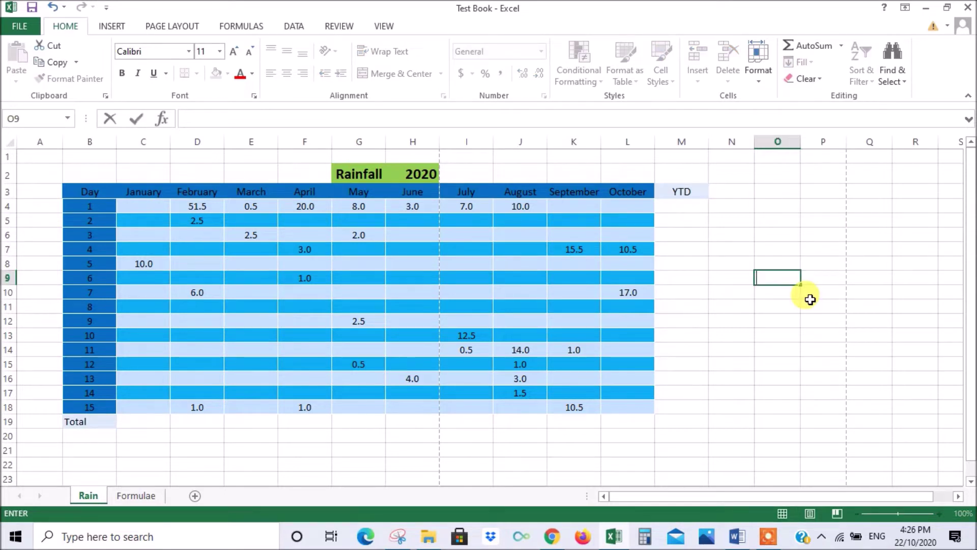
# Try the trial formulas =4-2 and then =2*3 in cell O9
pyautogui.write('=4')
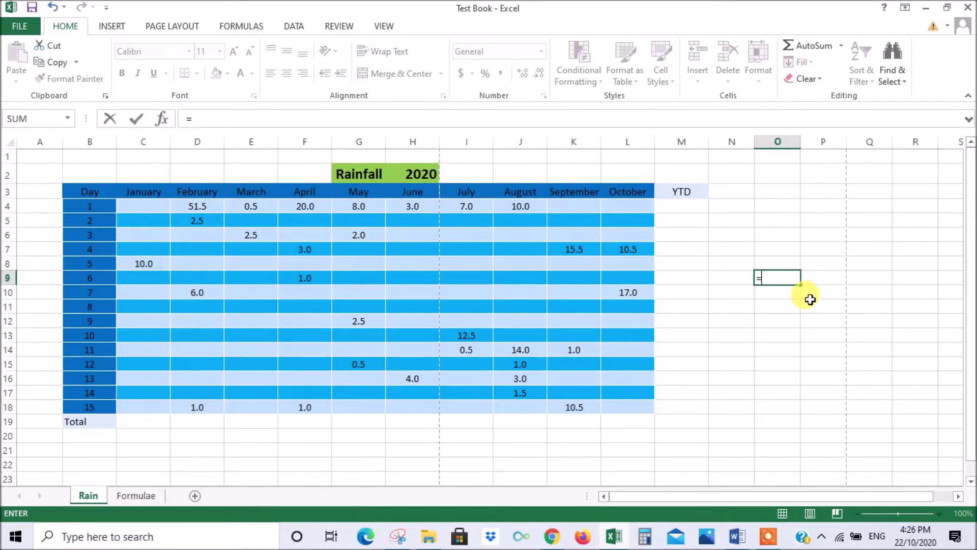
pyautogui.write('-2')
pyautogui.press('Return')
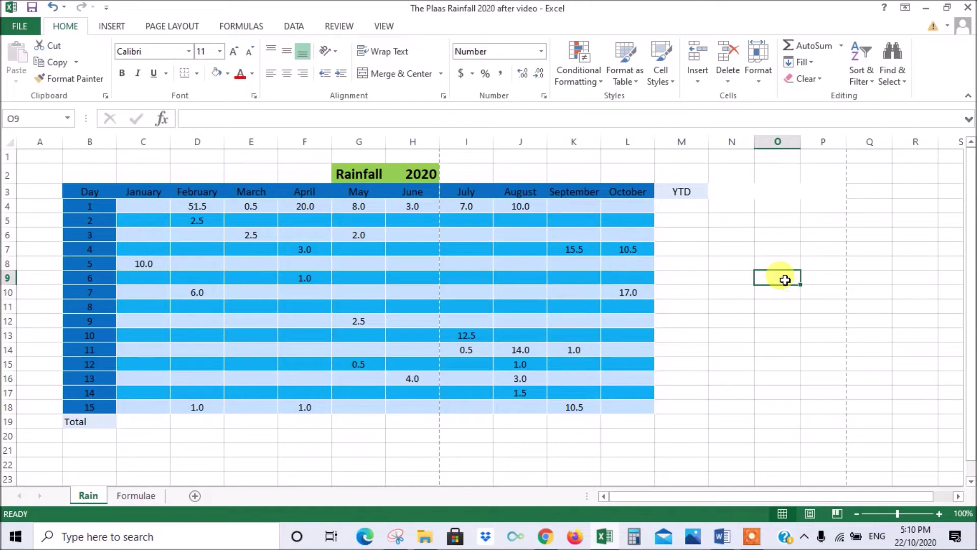
pyautogui.write('=')
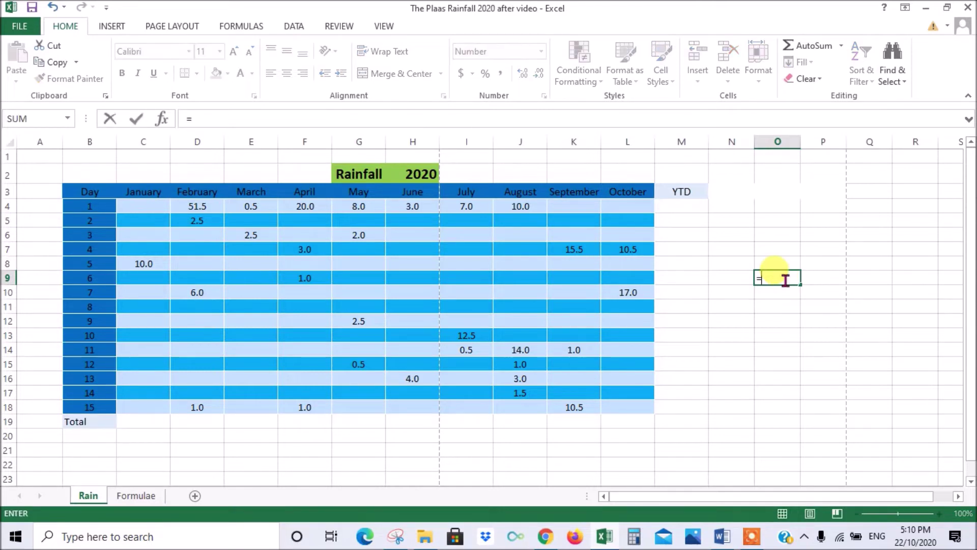
pyautogui.write('2*3')
pyautogui.press('Return')
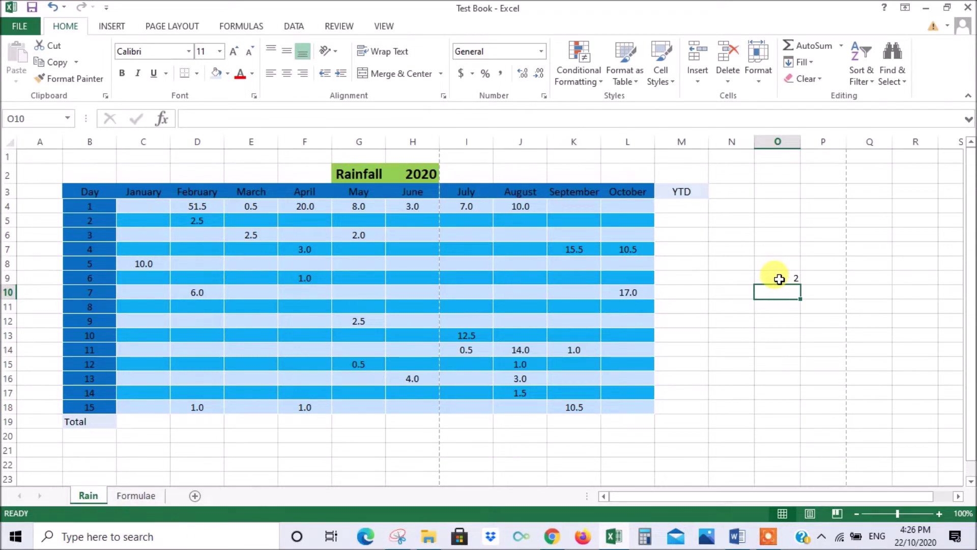
pyautogui.click(682, 208)
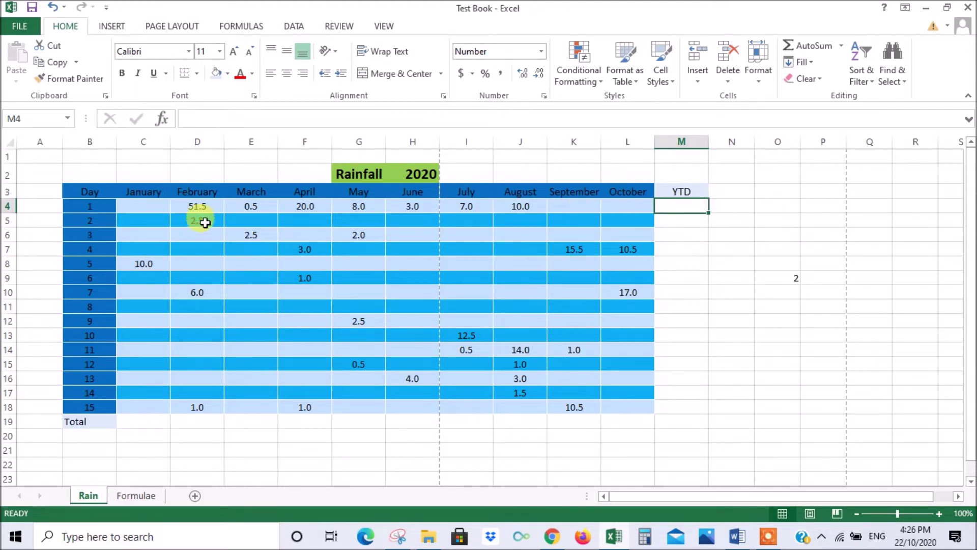
# Enter =SUM(D4,G4,I4) in M4, adding February, May and July day-1 rainfall to 66.5
pyautogui.write('=')
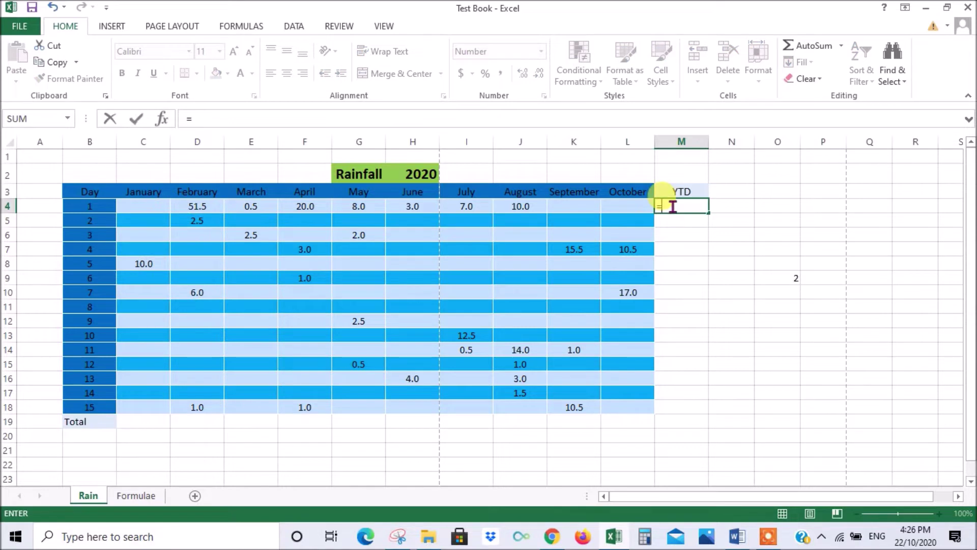
pyautogui.write('su')
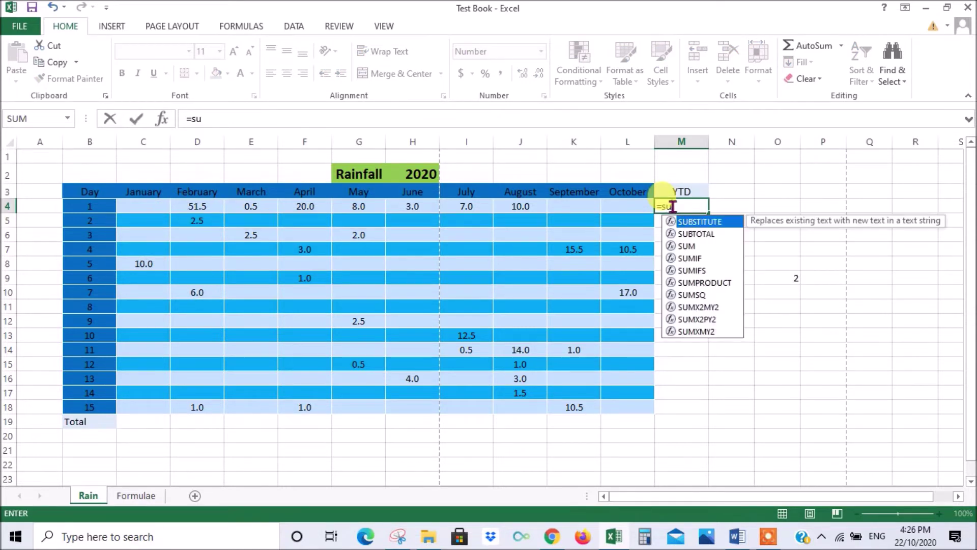
pyautogui.click(686, 246)
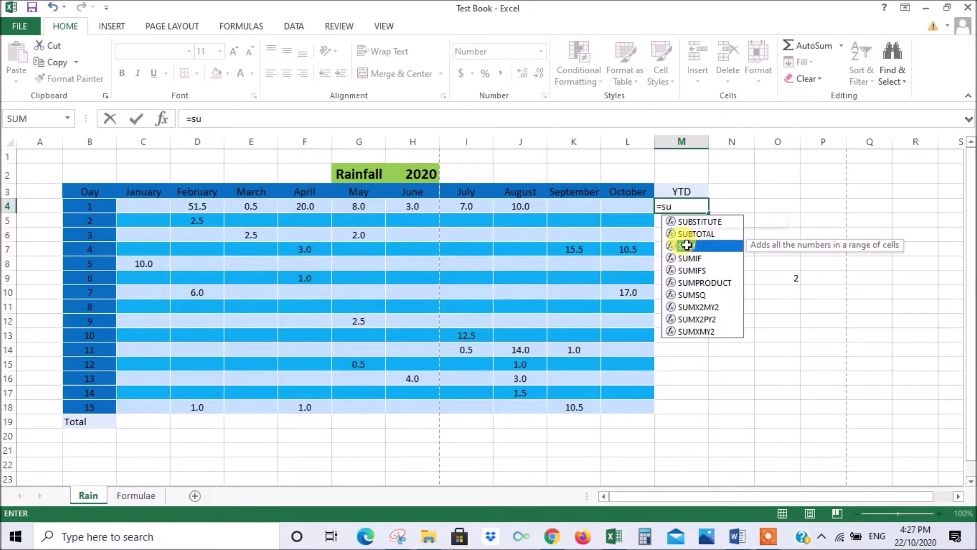
pyautogui.doubleClick(686, 247)
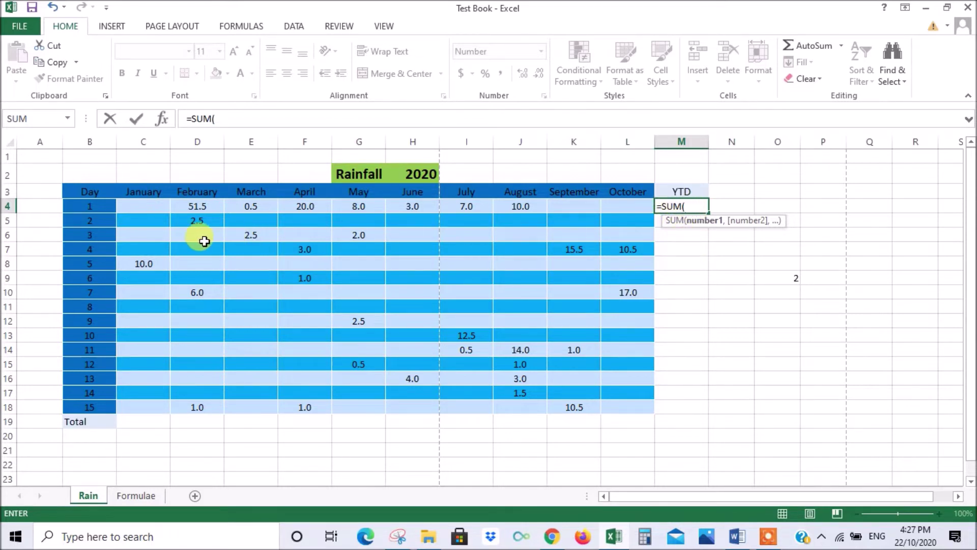
pyautogui.click(202, 204)
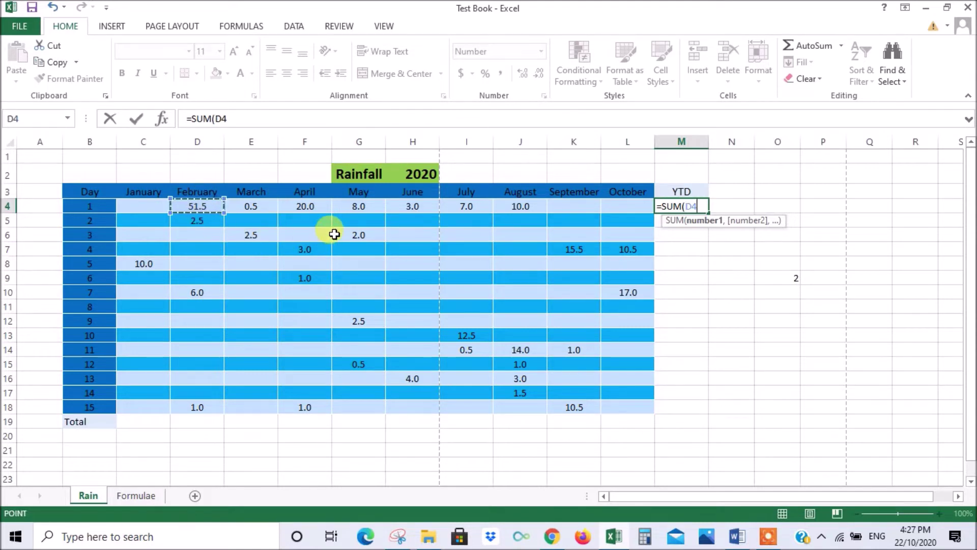
pyautogui.write(',')
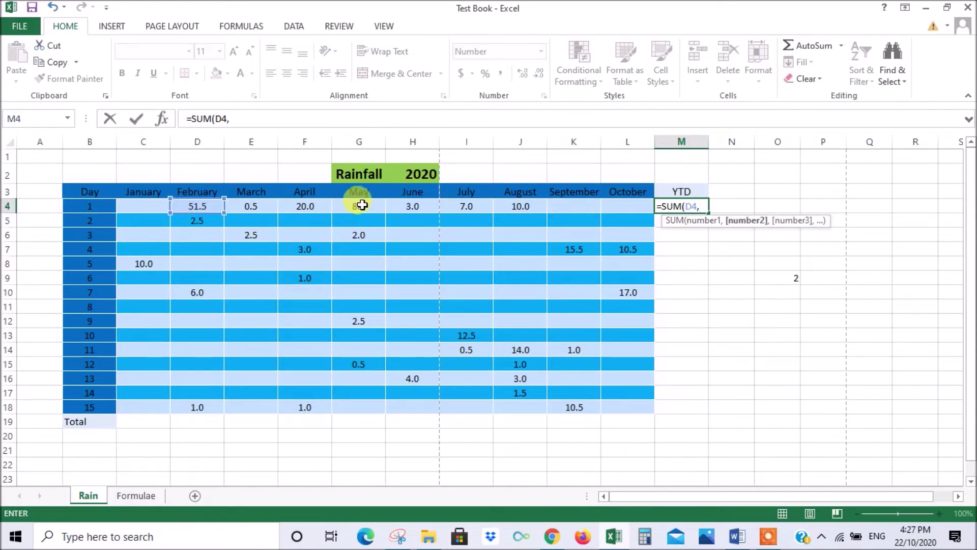
pyautogui.click(360, 204)
pyautogui.write(',')
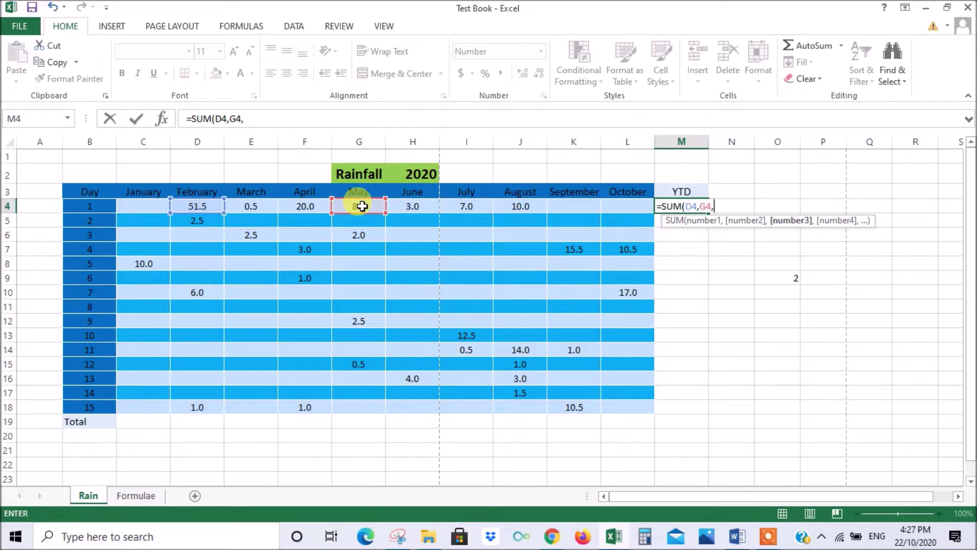
pyautogui.click(476, 211)
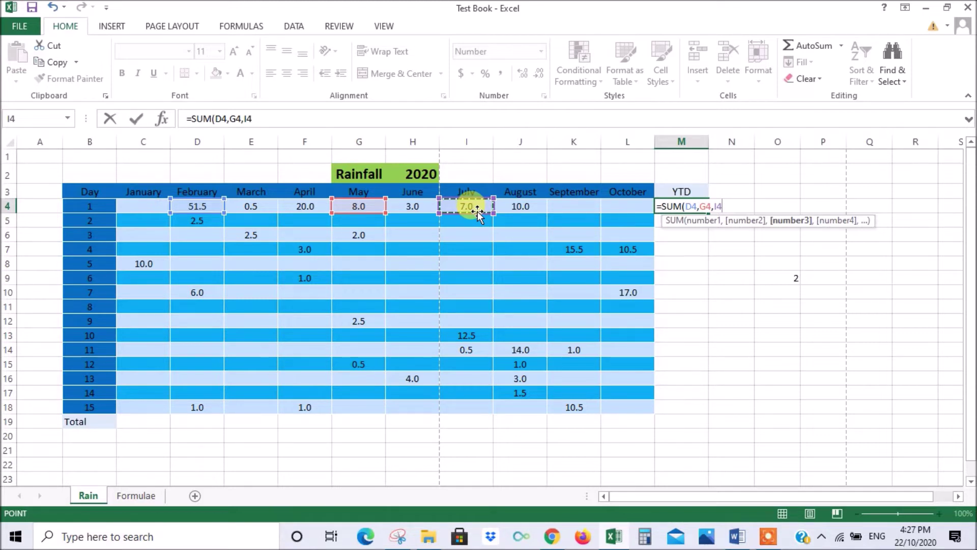
pyautogui.press('Return')
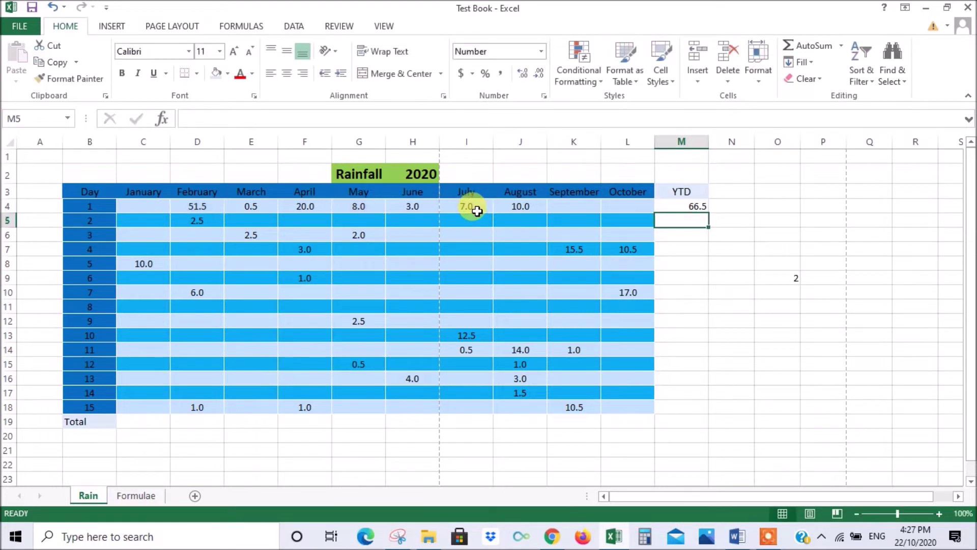
pyautogui.click(700, 206)
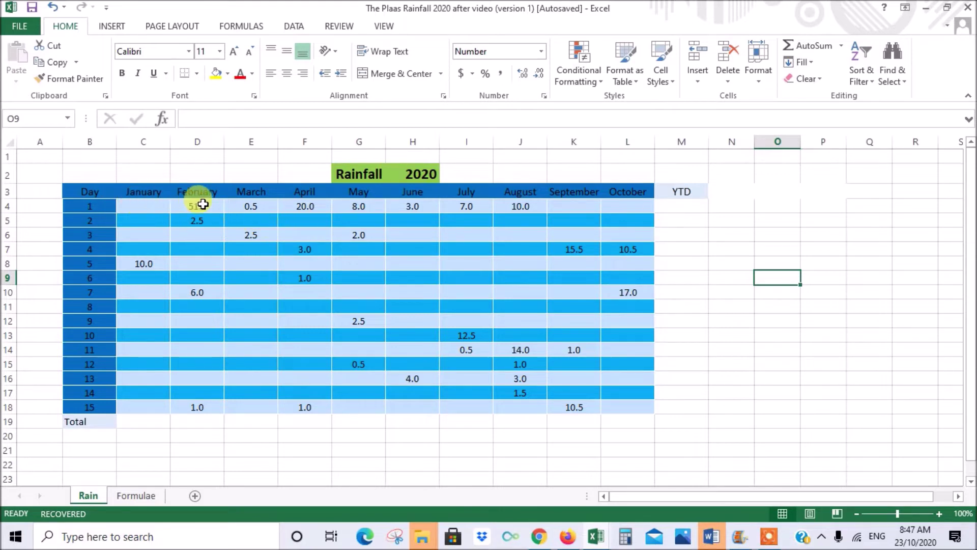
# Replace M4 with =SUM(C4:L4), totalling day 1 from January to October as 100.0
pyautogui.click(686, 205)
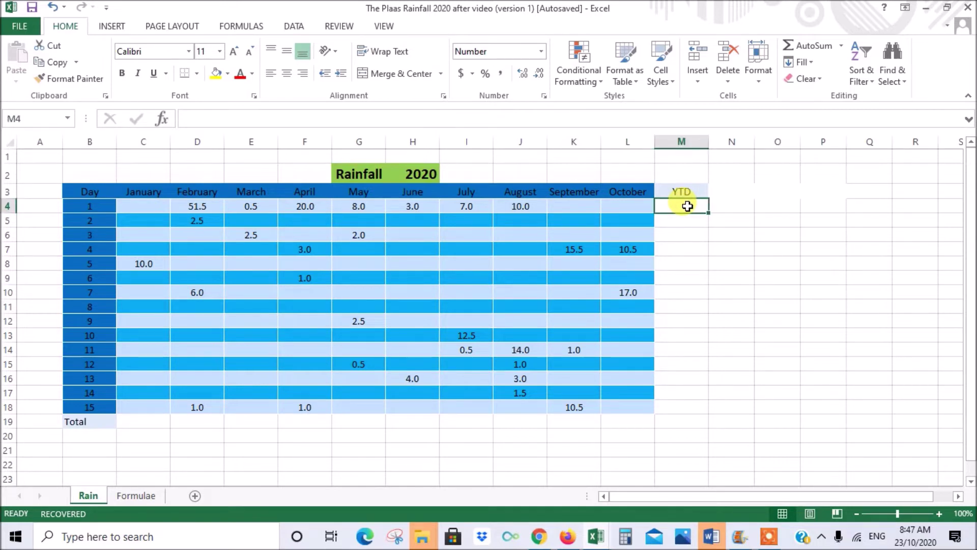
pyautogui.write('=')
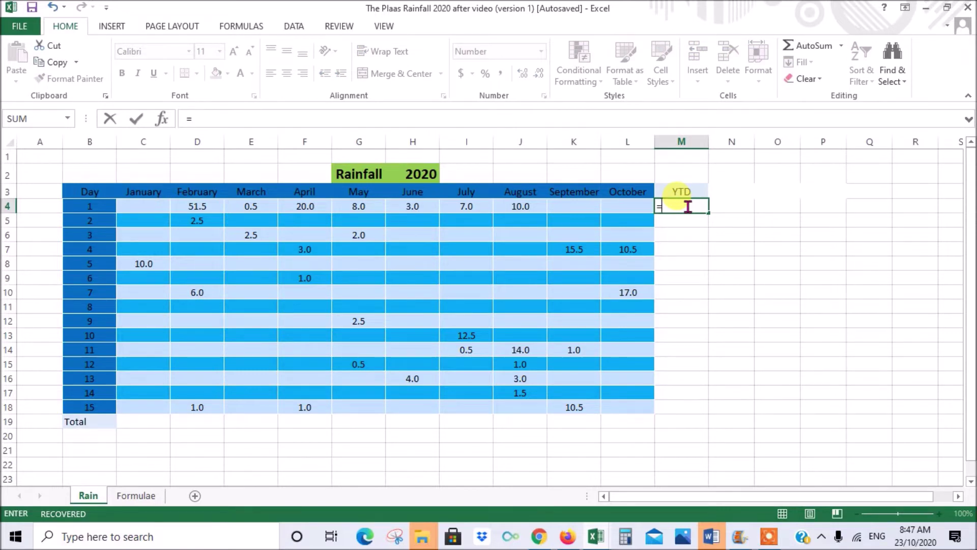
pyautogui.write('su')
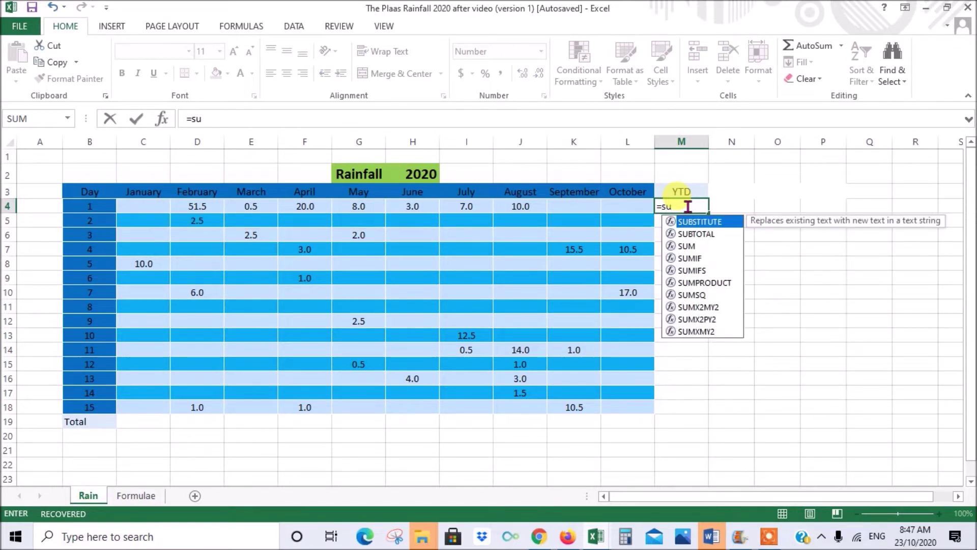
pyautogui.doubleClick(695, 246)
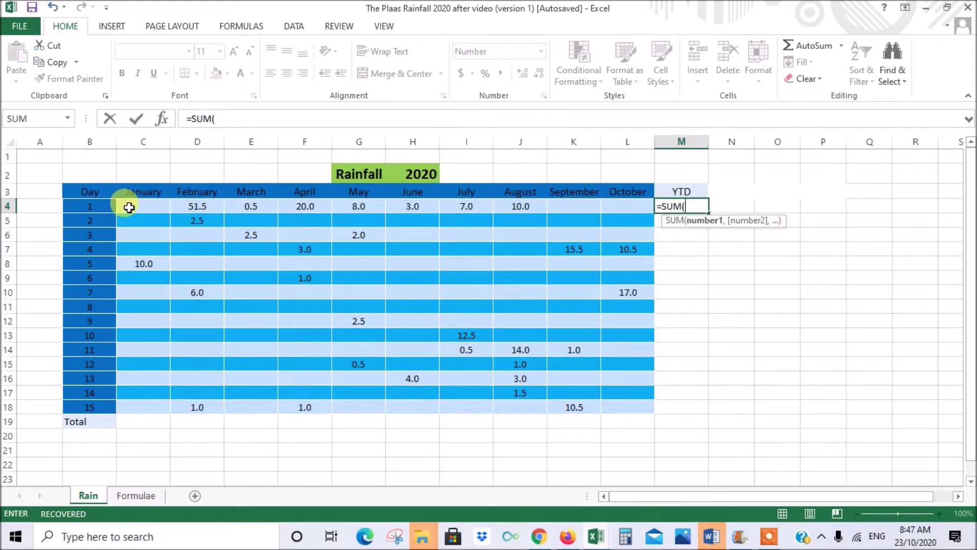
pyautogui.moveTo(129, 207); pyautogui.dragTo(625, 206)
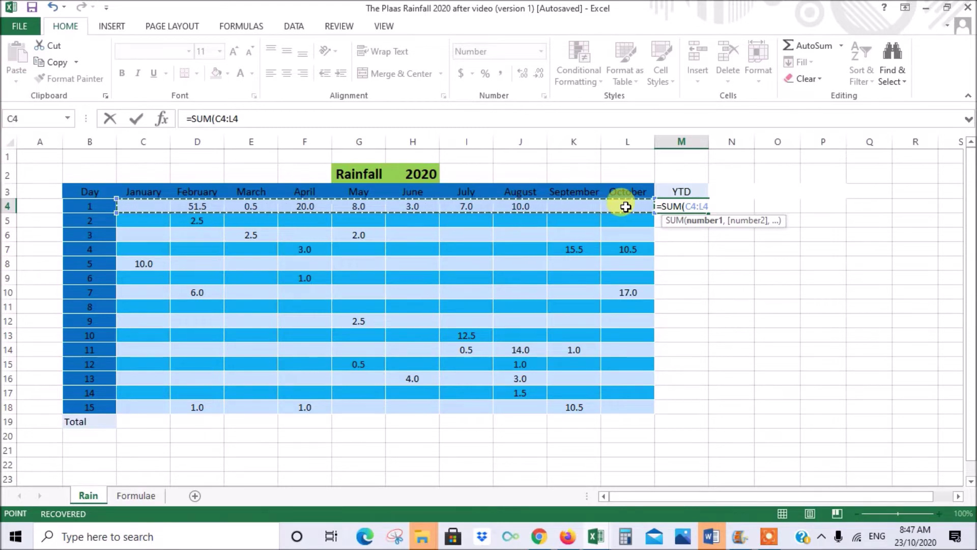
pyautogui.press('Return')
pyautogui.write('\\')
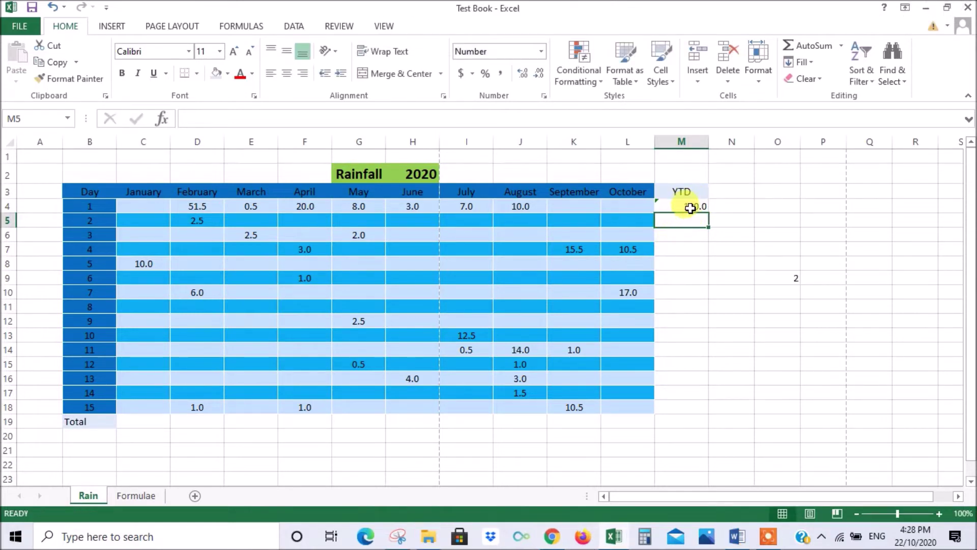
# Fill M4's SUM formula down to M18 so each day has a YTD total
pyautogui.click(687, 206)
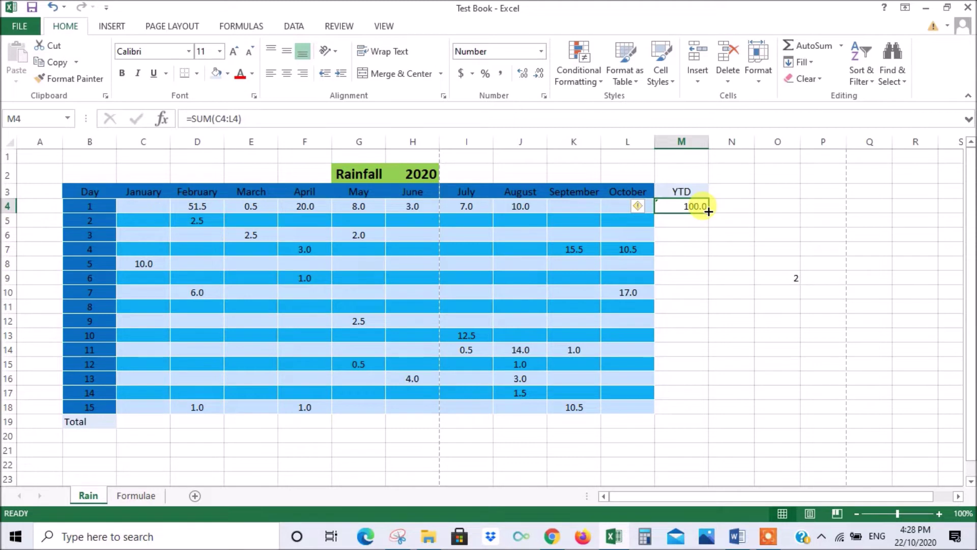
pyautogui.moveTo(708, 212); pyautogui.dragTo(707, 411)
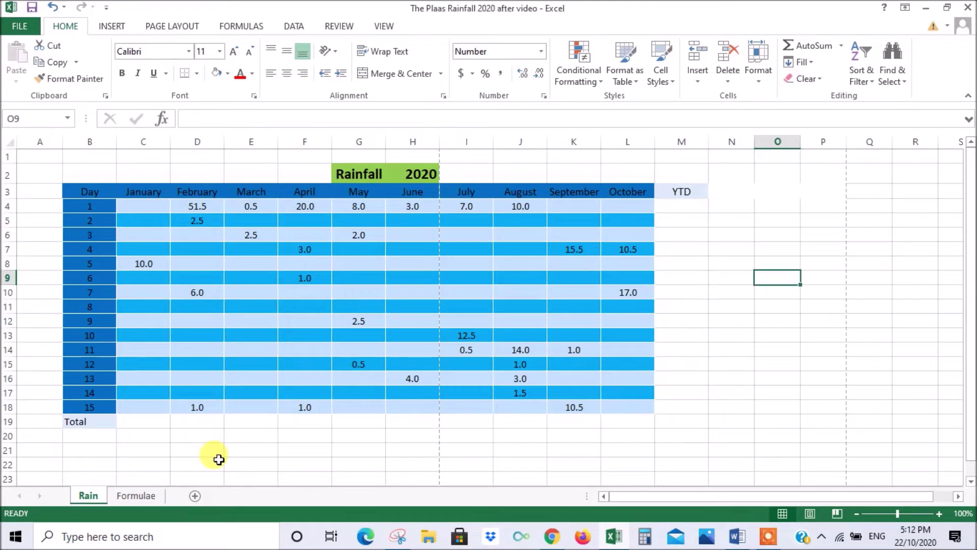
# Enter =MAX(C4:L4) in N4 under the max heading, showing 51.5 for day 1
pyautogui.click(147, 496)
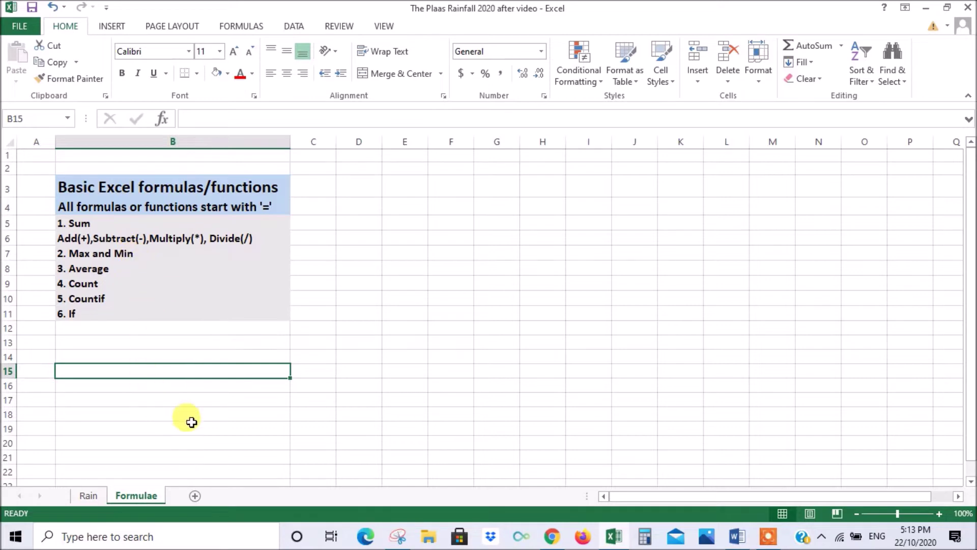
pyautogui.click(98, 502)
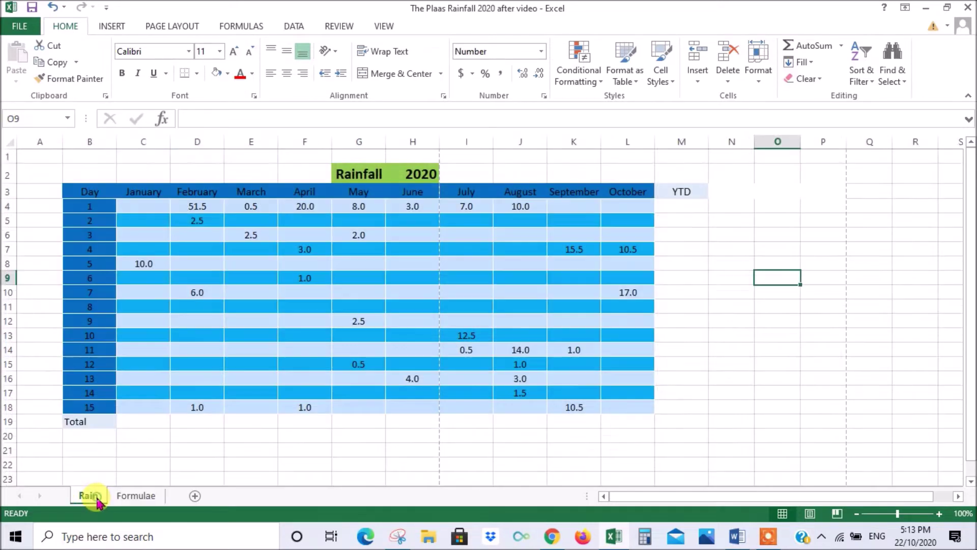
pyautogui.moveTo(138, 208)
pyautogui.mouseDown()
pyautogui.moveTo(482, 214)
pyautogui.moveTo(617, 205)
pyautogui.moveTo(136, 201)
pyautogui.mouseUp()
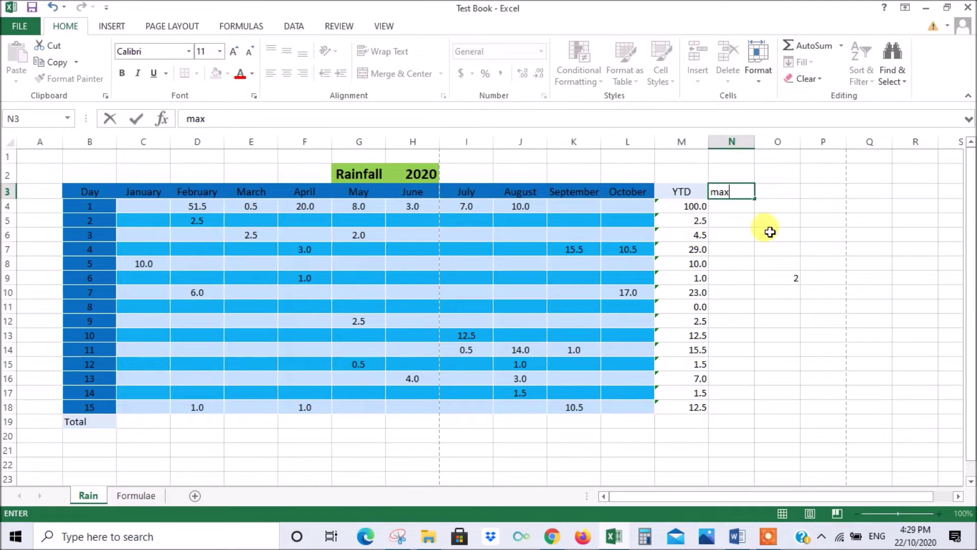
pyautogui.click(734, 212)
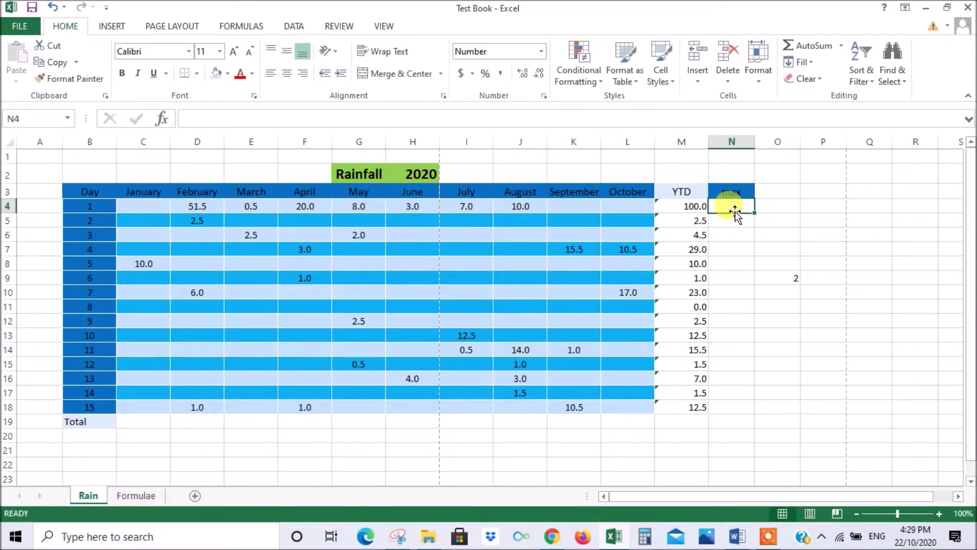
pyautogui.write('=')
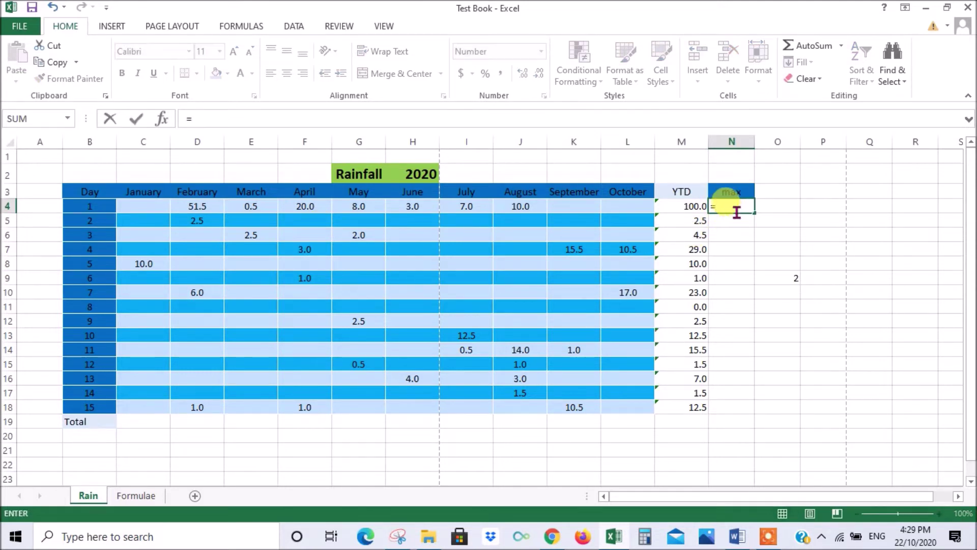
pyautogui.write('ma')
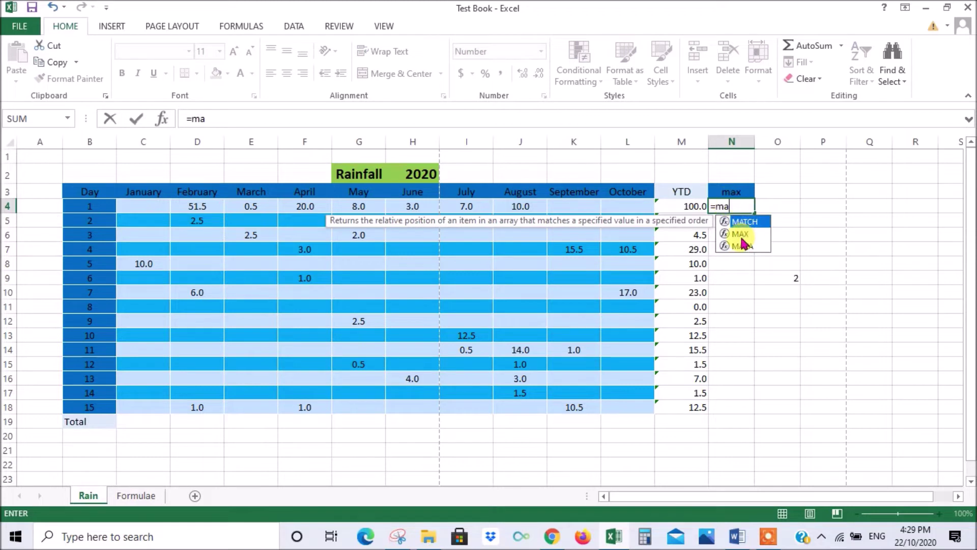
pyautogui.doubleClick(738, 234)
pyautogui.moveTo(144, 206); pyautogui.dragTo(627, 202)
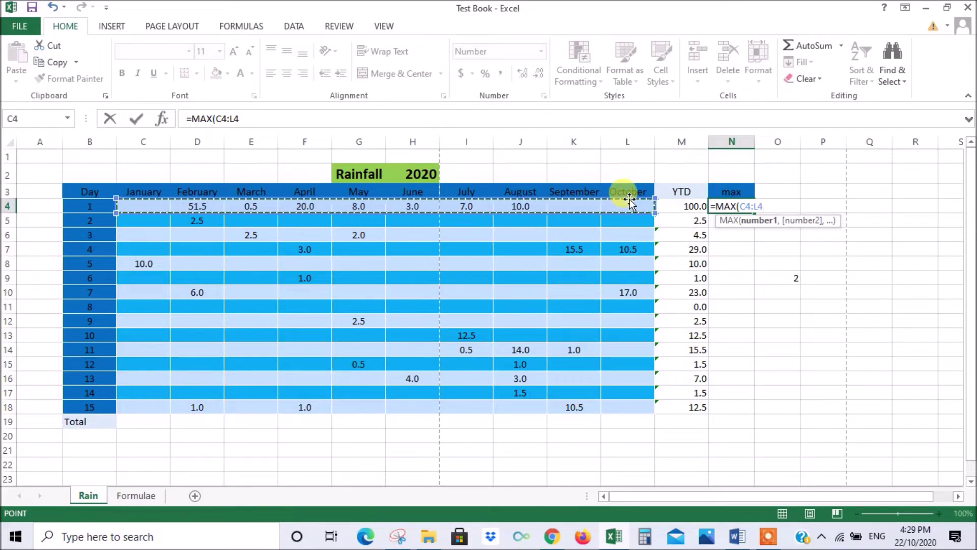
pyautogui.press('Return')
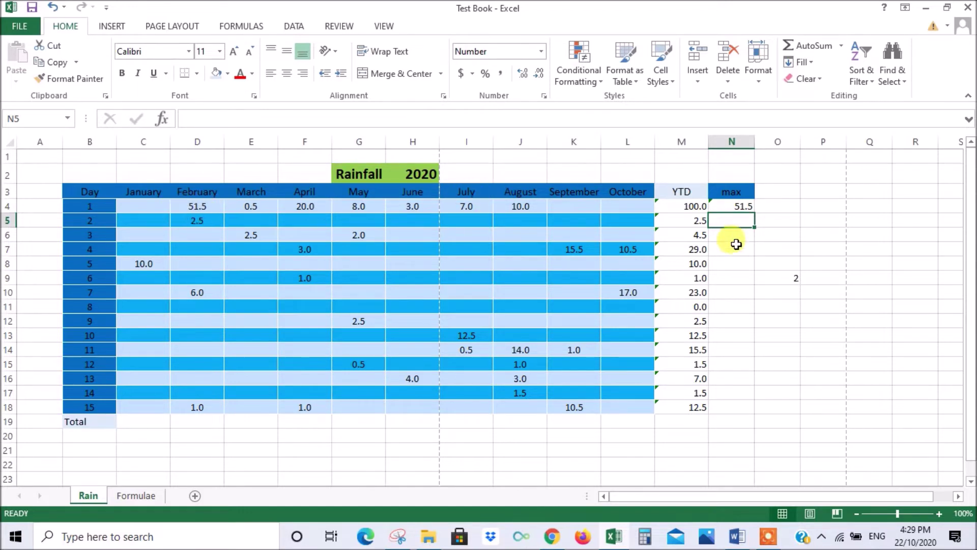
pyautogui.click(778, 196)
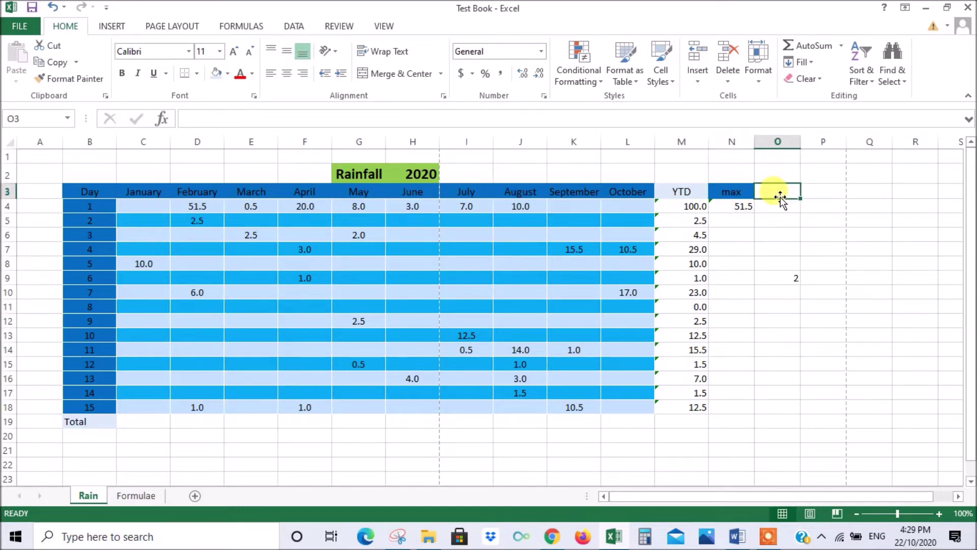
# Add the Min heading in O3 and enter =MIN(C4:L4) in O4, giving 0.5
pyautogui.write('Min')
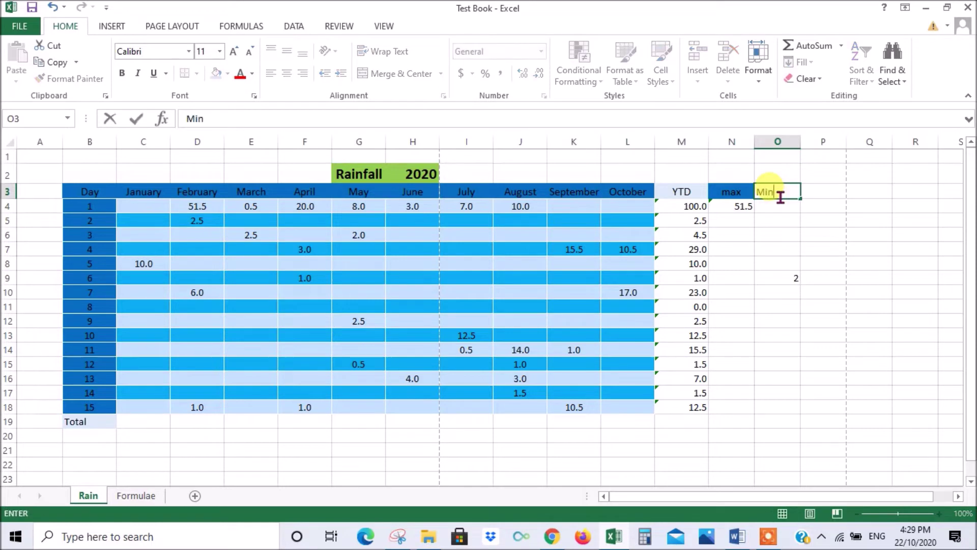
pyautogui.press('Return')
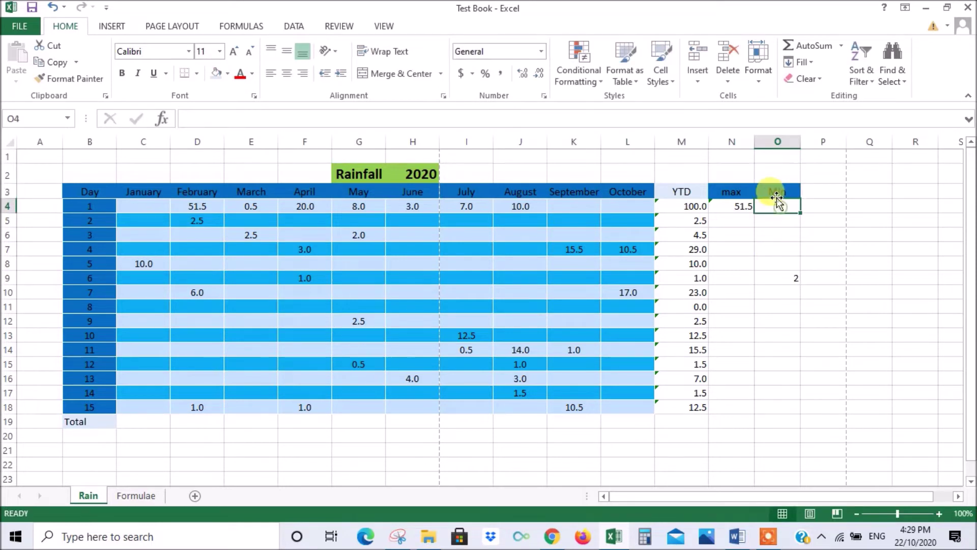
pyautogui.write('=')
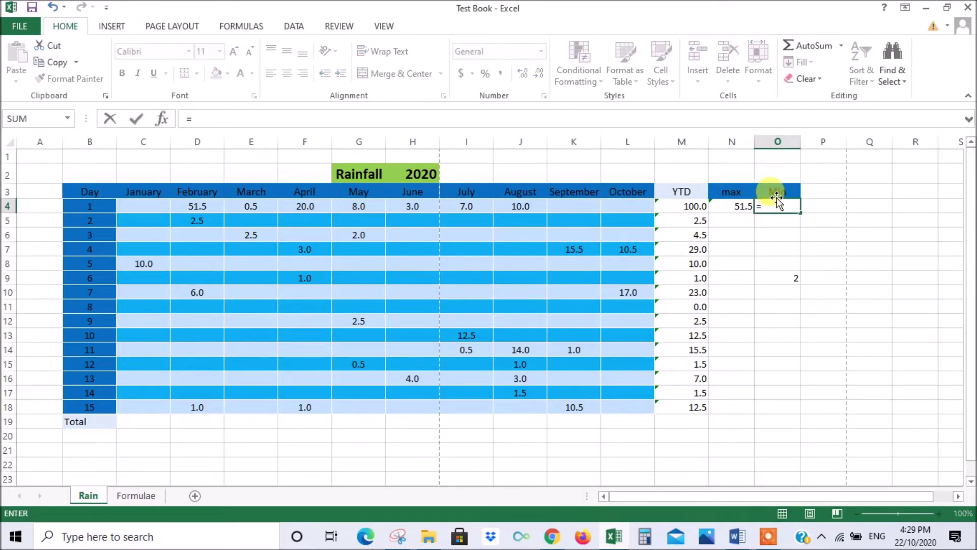
pyautogui.write('mi')
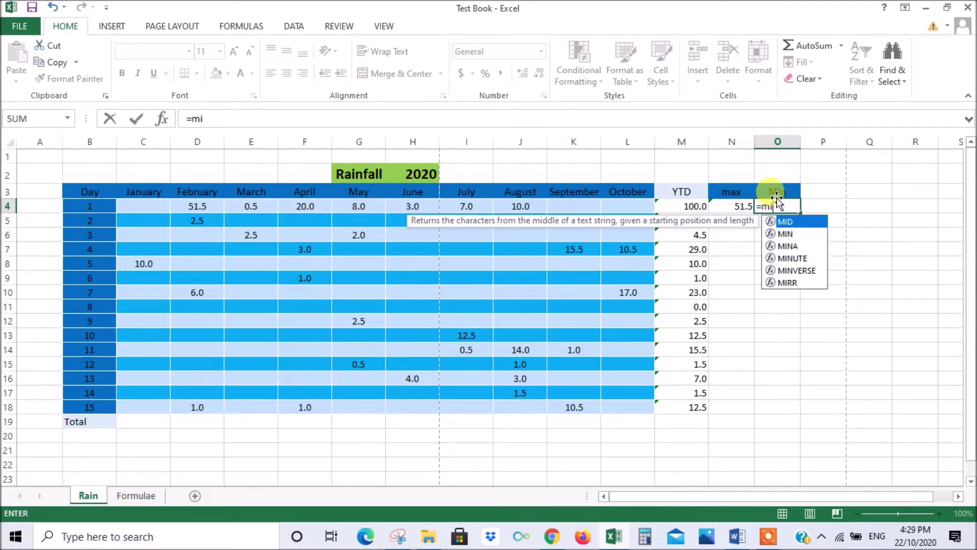
pyautogui.doubleClick(786, 234)
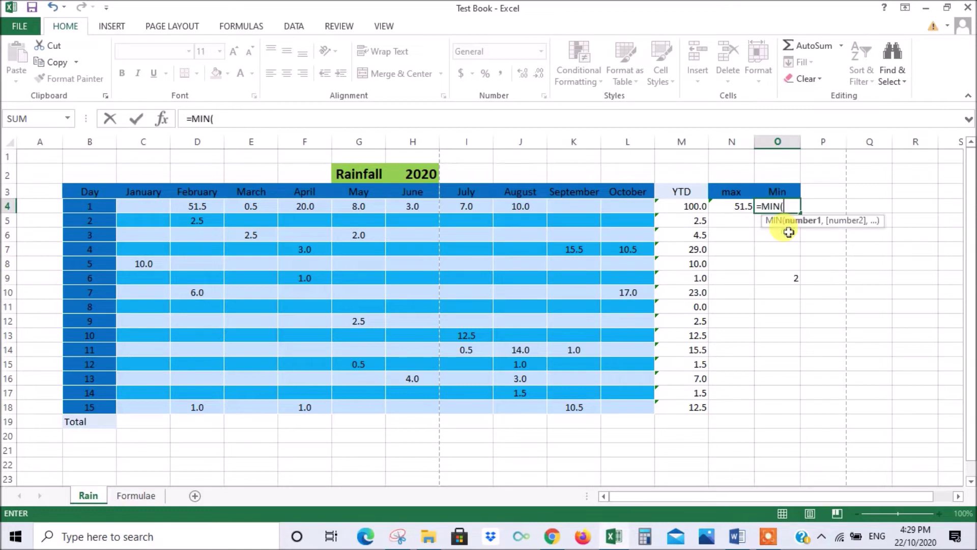
pyautogui.moveTo(133, 204); pyautogui.dragTo(603, 206)
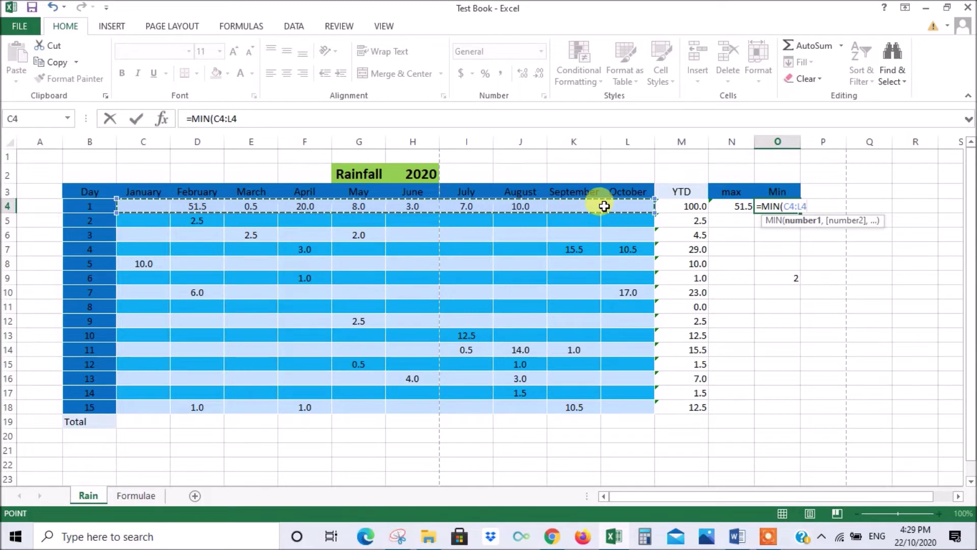
pyautogui.press('Return')
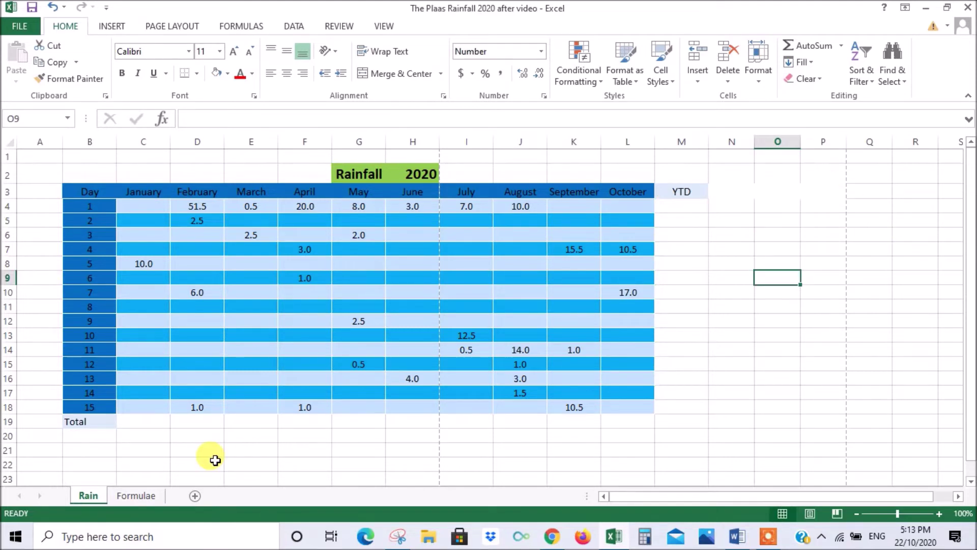
pyautogui.click(143, 498)
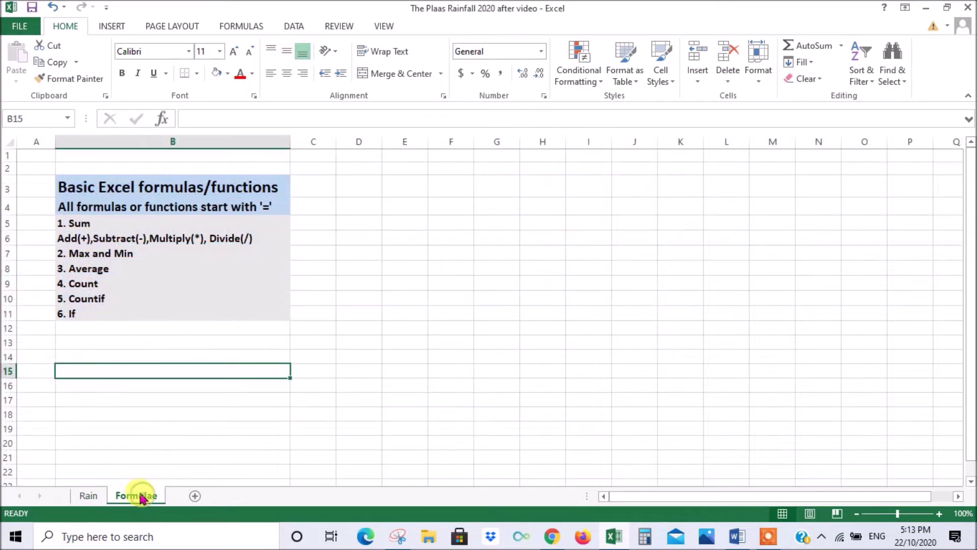
pyautogui.click(101, 269)
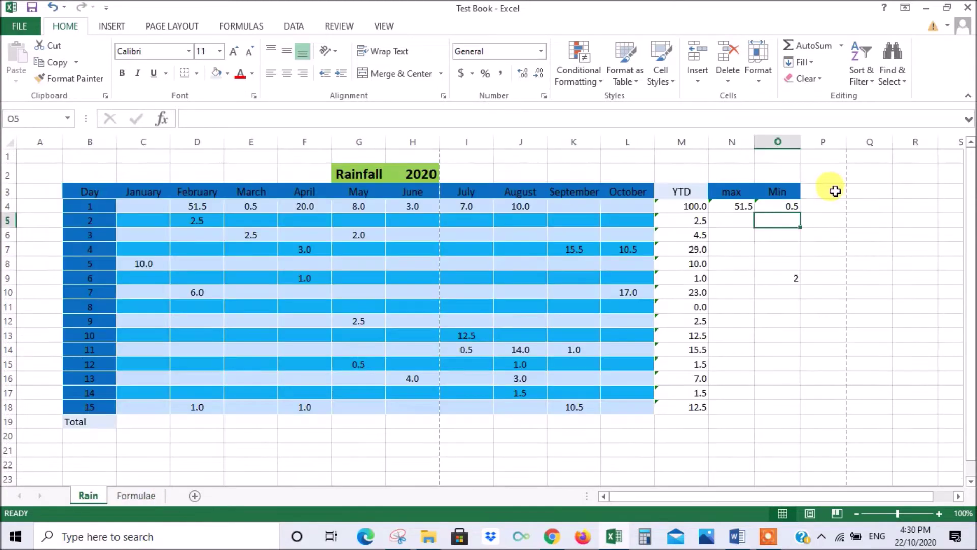
pyautogui.click(835, 192)
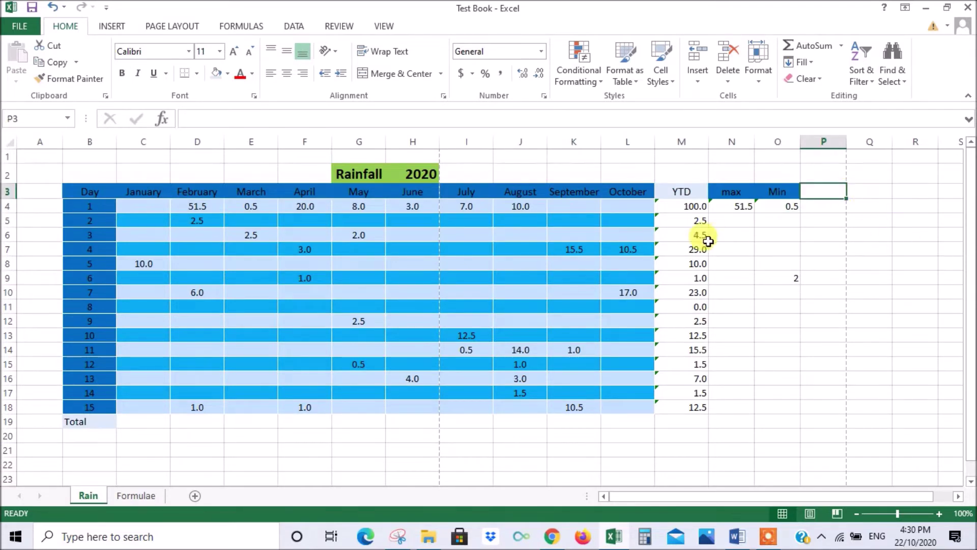
pyautogui.click(741, 208)
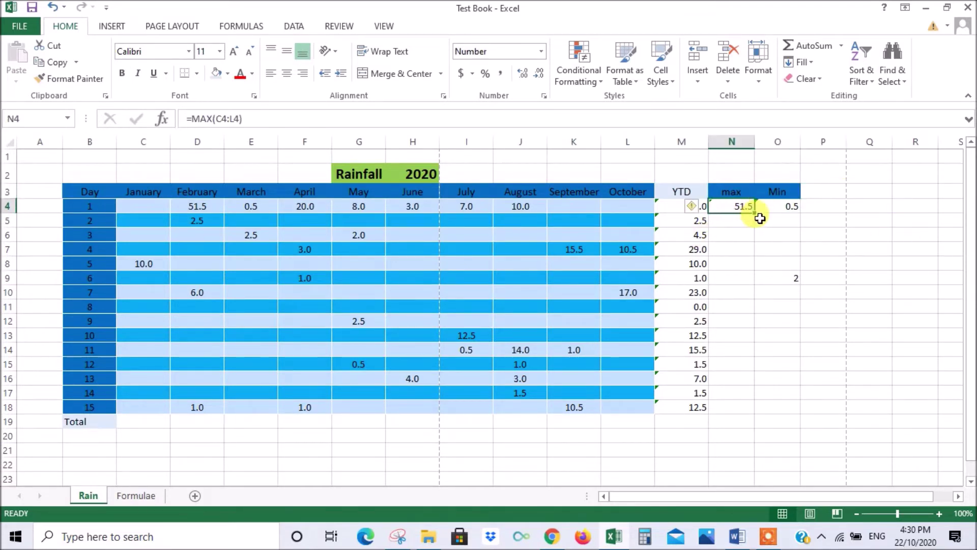
# Fill the MAX formula down N4:N18 and the MIN formula down O4:O18
pyautogui.moveTo(753, 213); pyautogui.dragTo(758, 415)
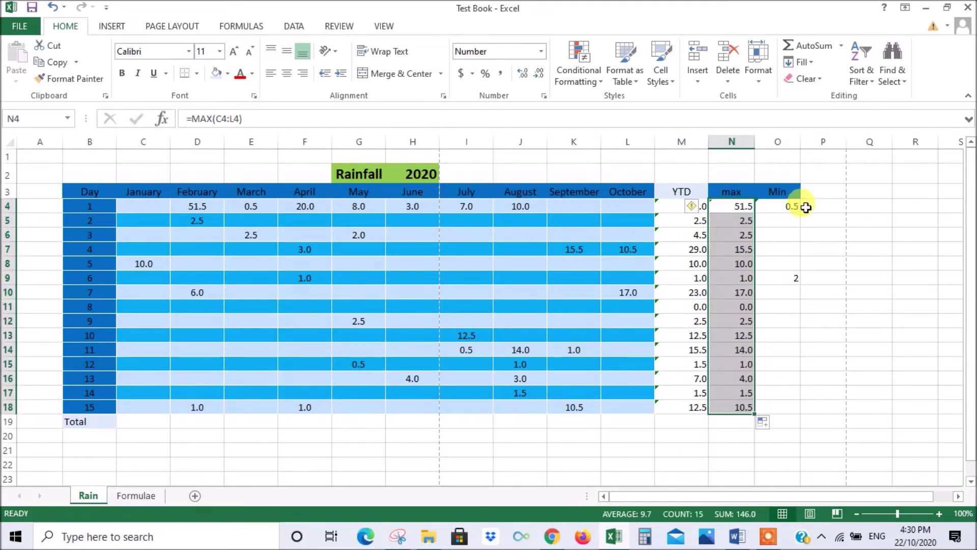
pyautogui.click(788, 207)
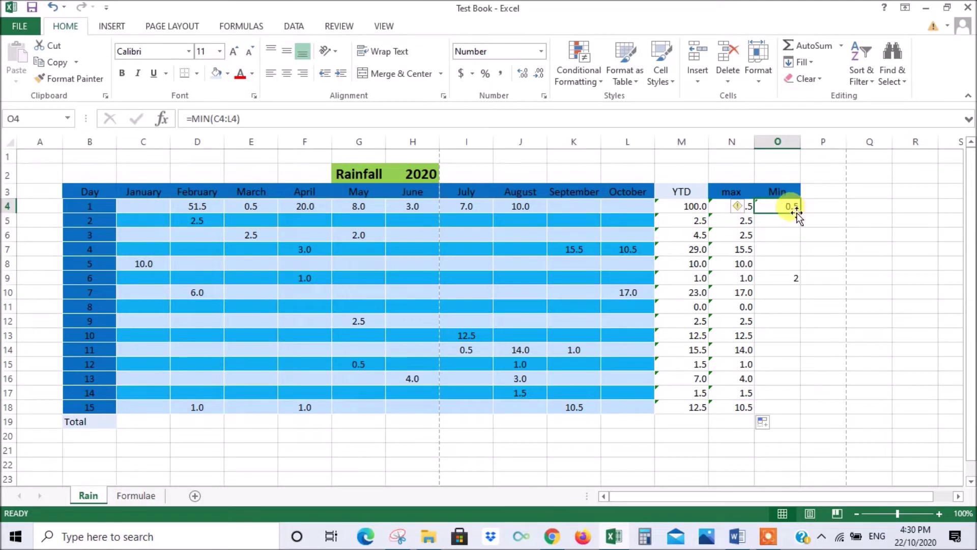
pyautogui.moveTo(800, 212); pyautogui.dragTo(801, 410)
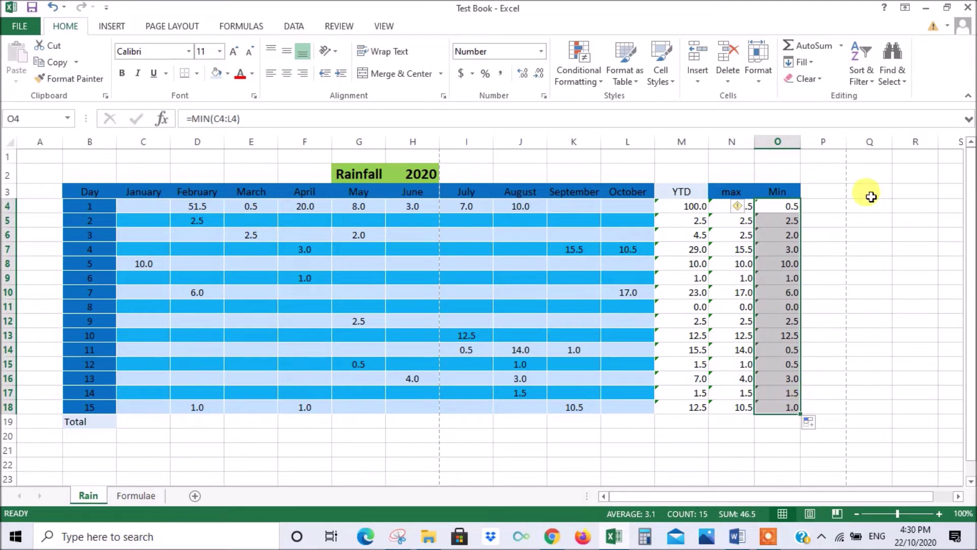
pyautogui.click(822, 195)
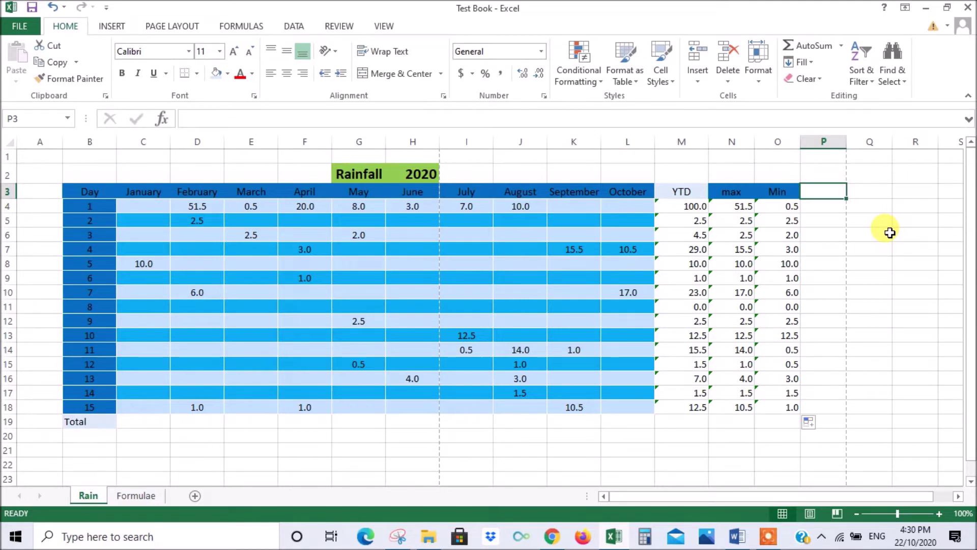
# Add an Ave heading beside Min and enter =AVERAGE(C4:L4) for day 1 in P4
pyautogui.write('Ave')
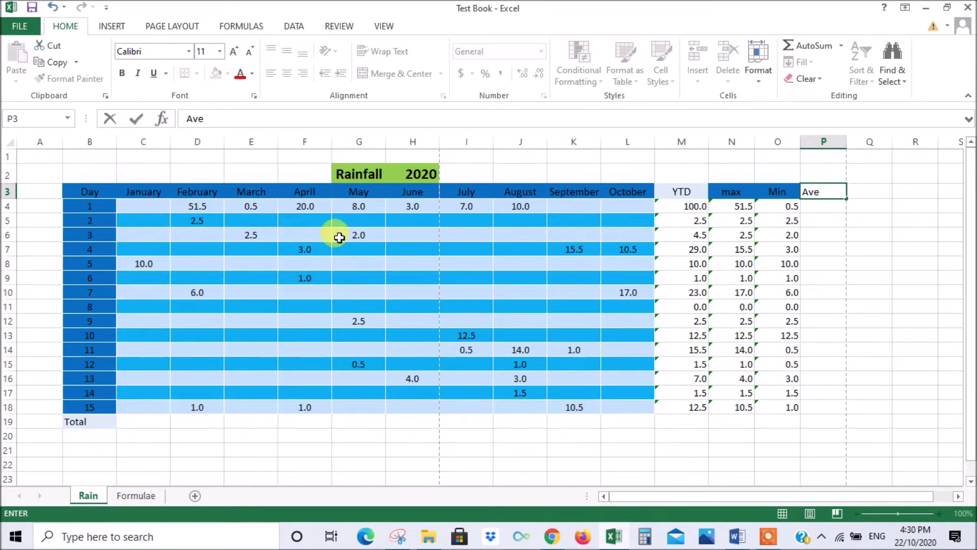
pyautogui.click(835, 208)
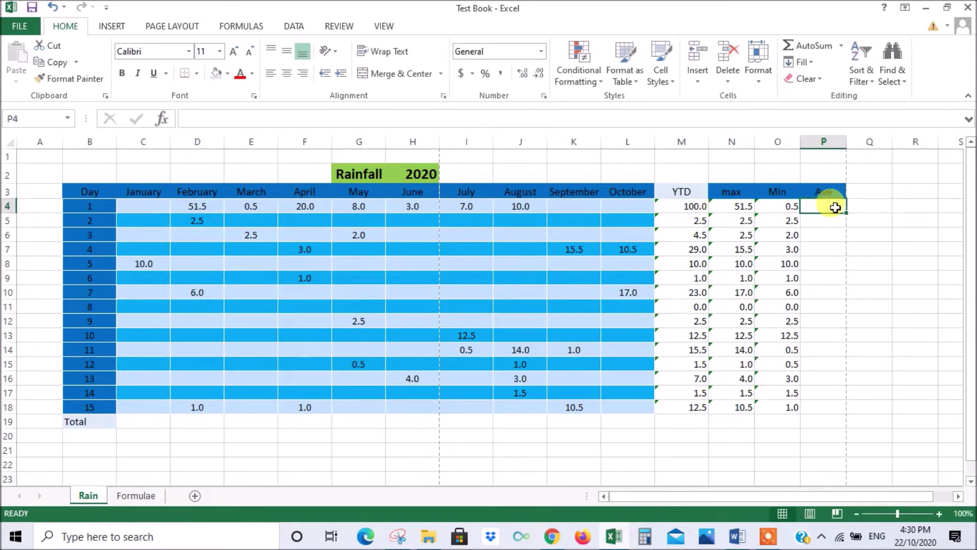
pyautogui.write('=')
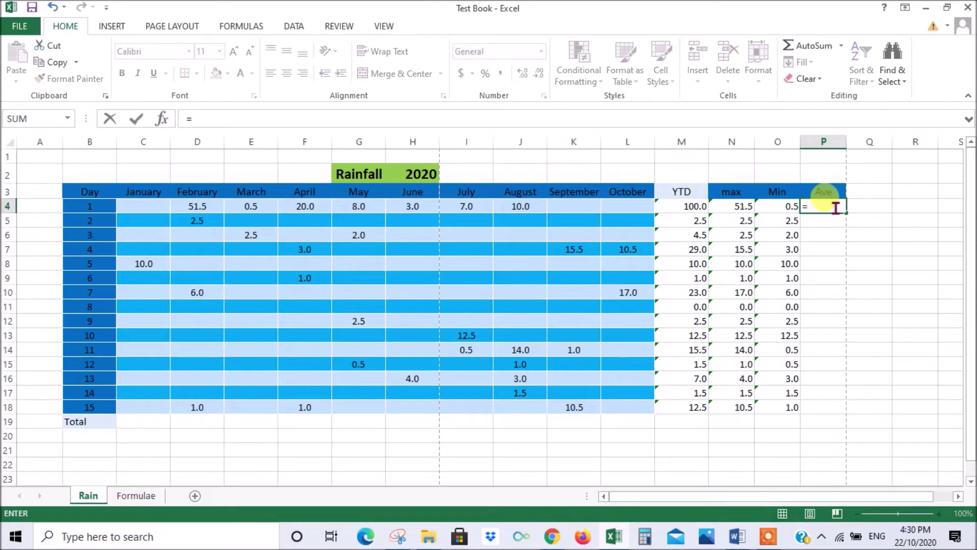
pyautogui.write('av')
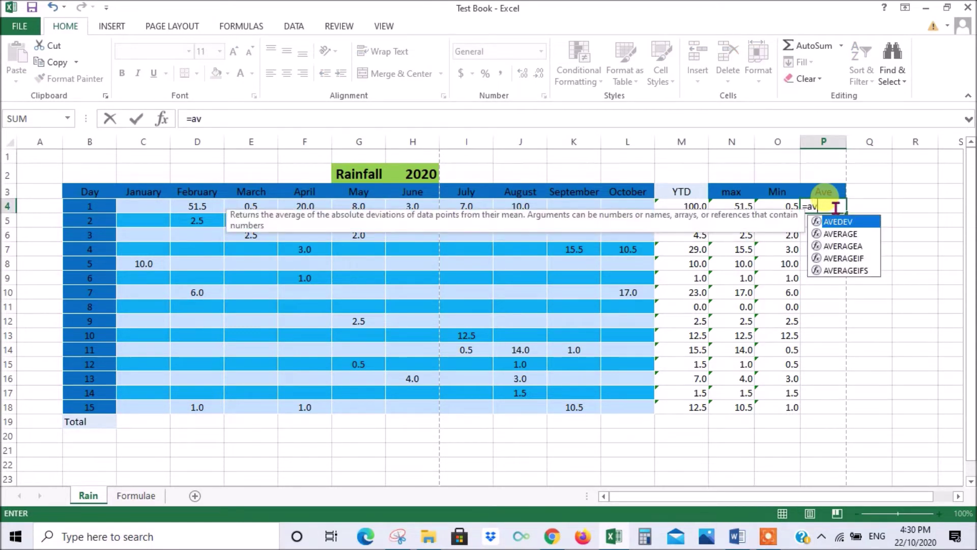
pyautogui.doubleClick(854, 235)
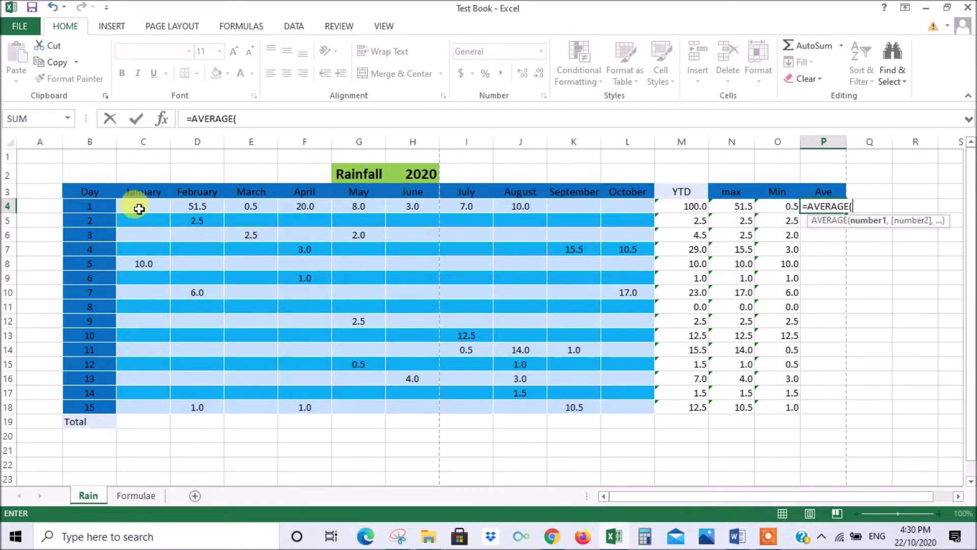
pyautogui.moveTo(138, 209); pyautogui.dragTo(610, 206)
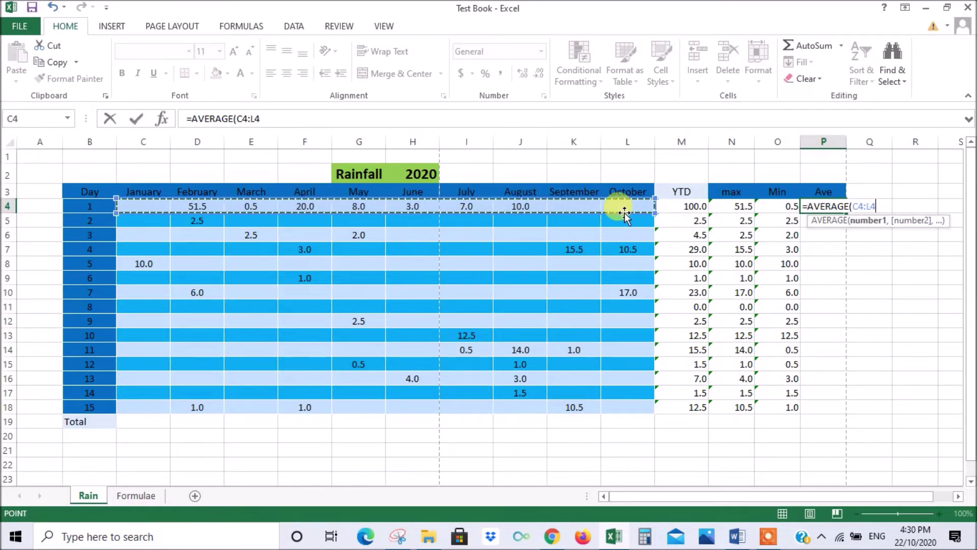
pyautogui.press('Return')
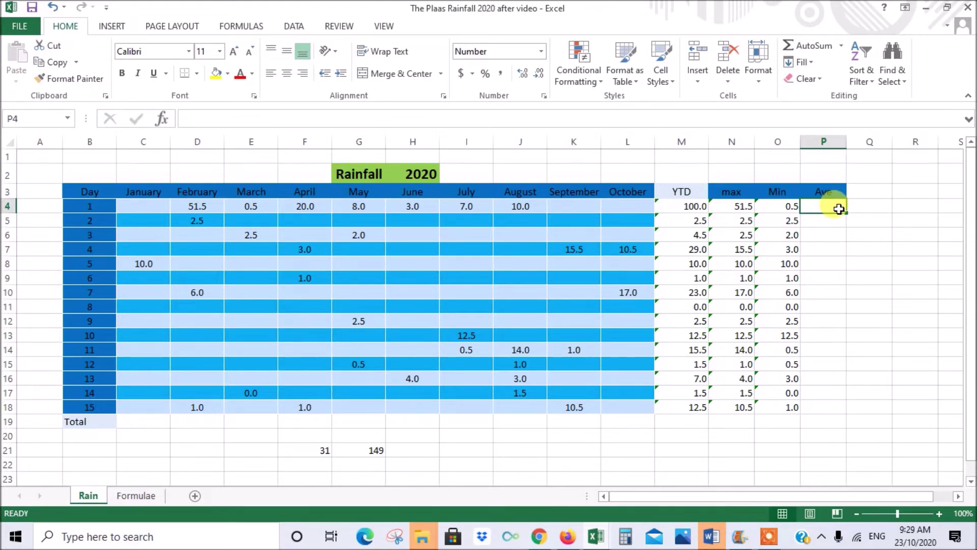
# Begin P4's formula as =SUM(C4:L4)/ to divide day 1's January–October total
pyautogui.write('=su')
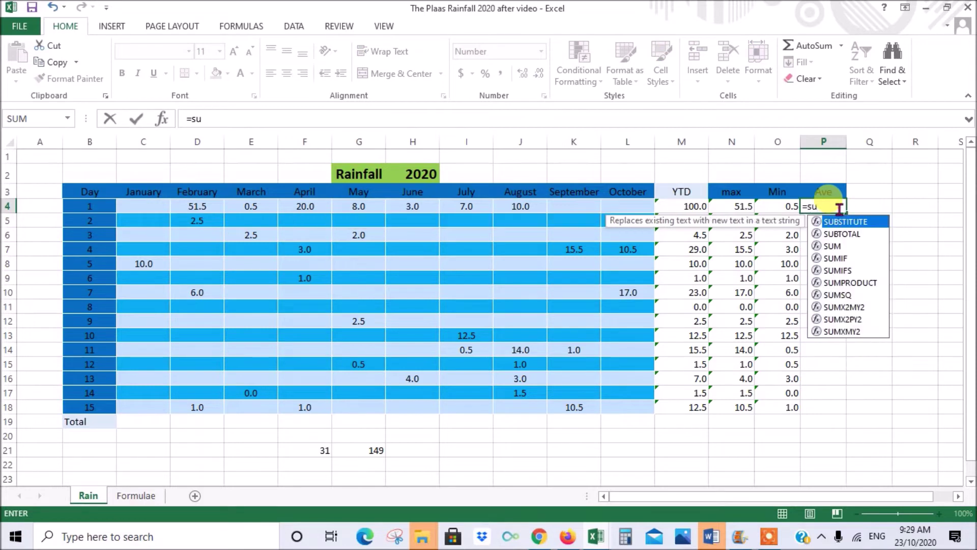
pyautogui.click(835, 246)
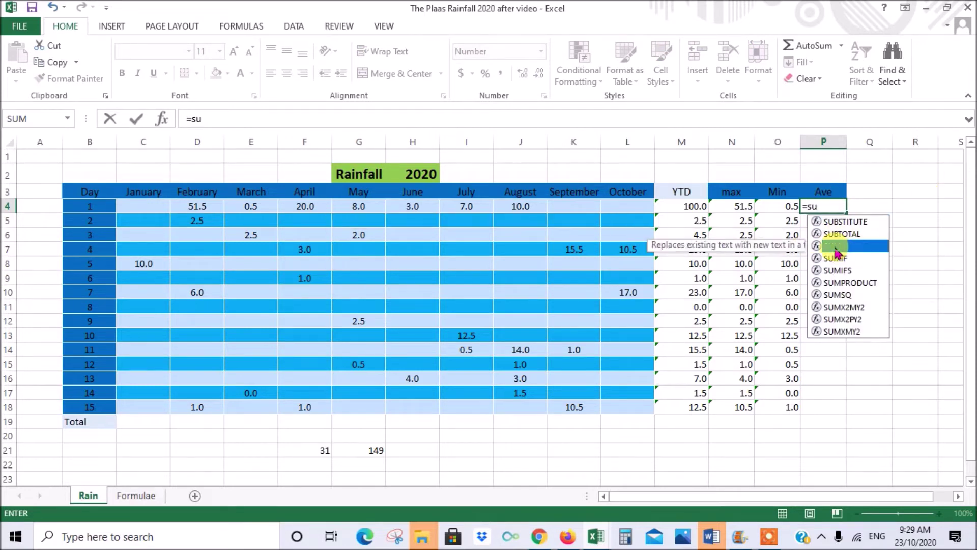
pyautogui.doubleClick(834, 249)
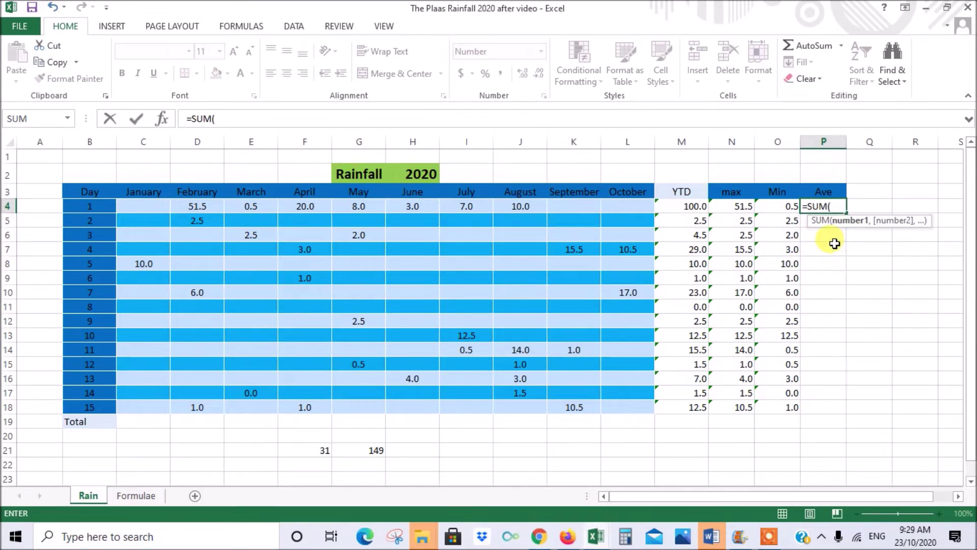
pyautogui.moveTo(122, 205); pyautogui.dragTo(620, 206)
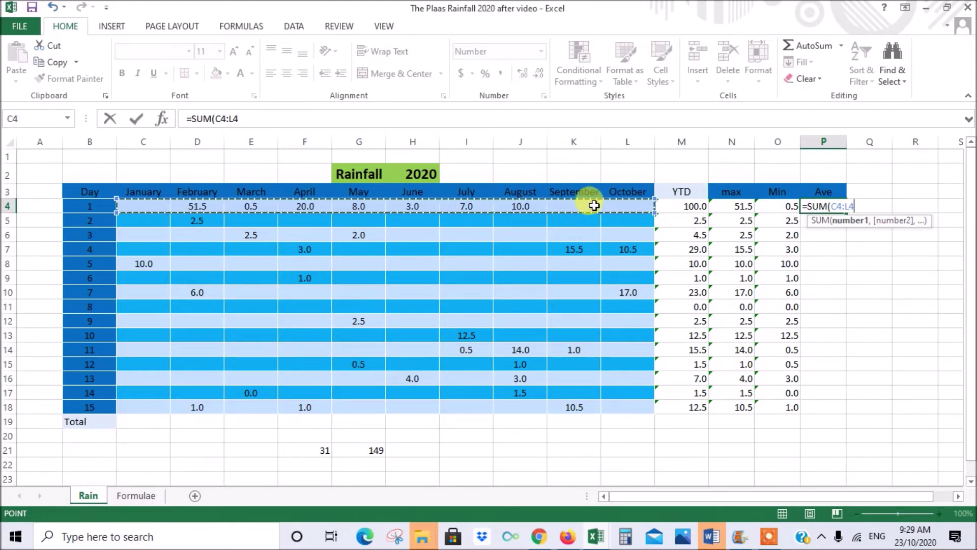
pyautogui.write(')/')
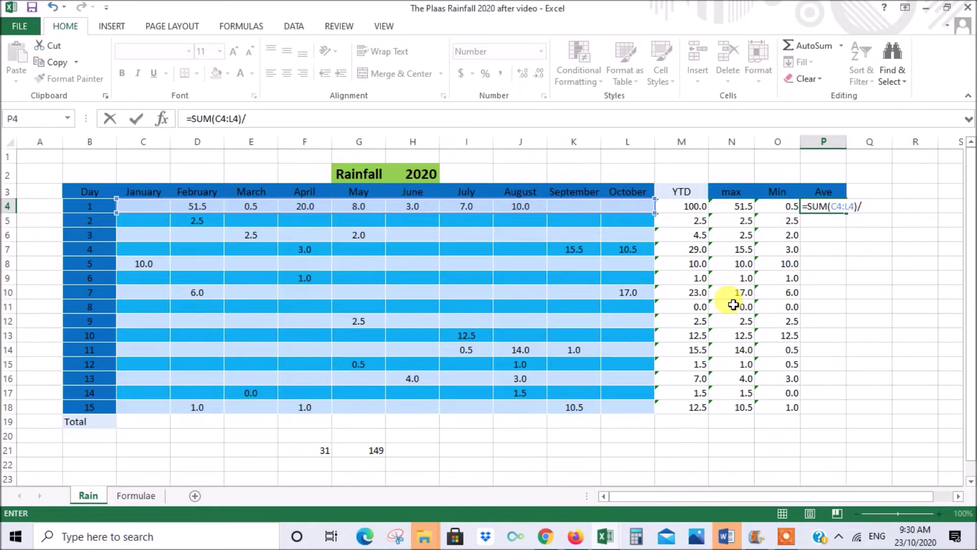
# Divide day 1's total by COUNTIF(C4:L4,"<>0") so P4 averages only non-zero months, showing 10.0
pyautogui.write('cou')
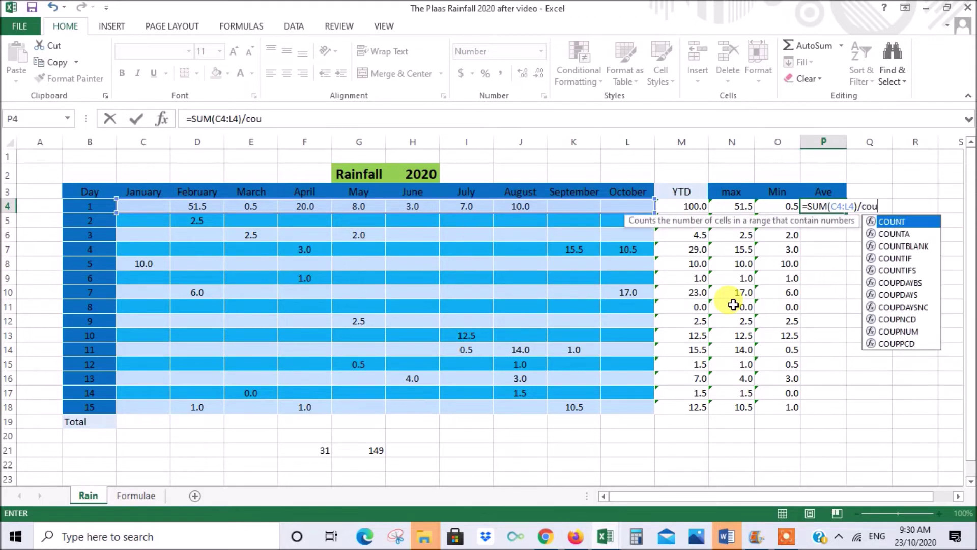
pyautogui.write('nti')
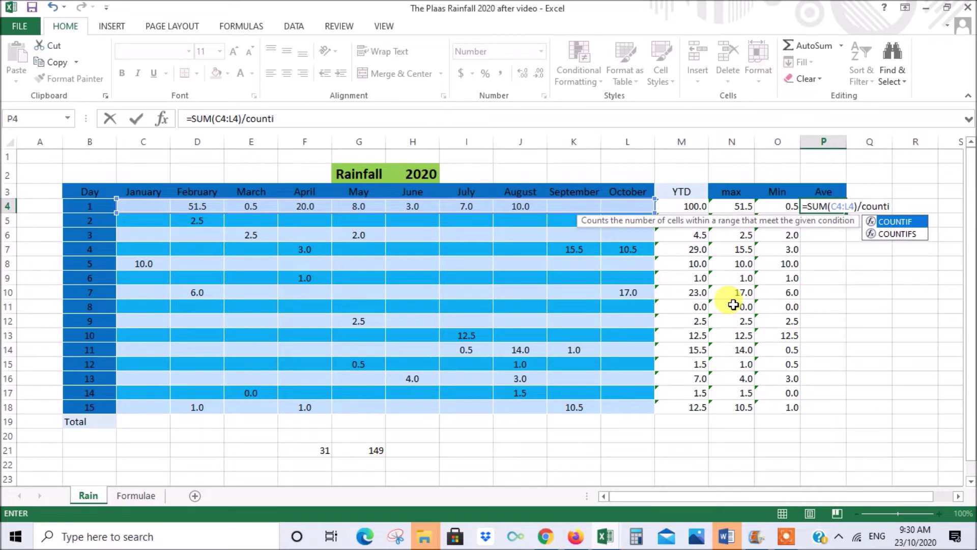
pyautogui.doubleClick(894, 223)
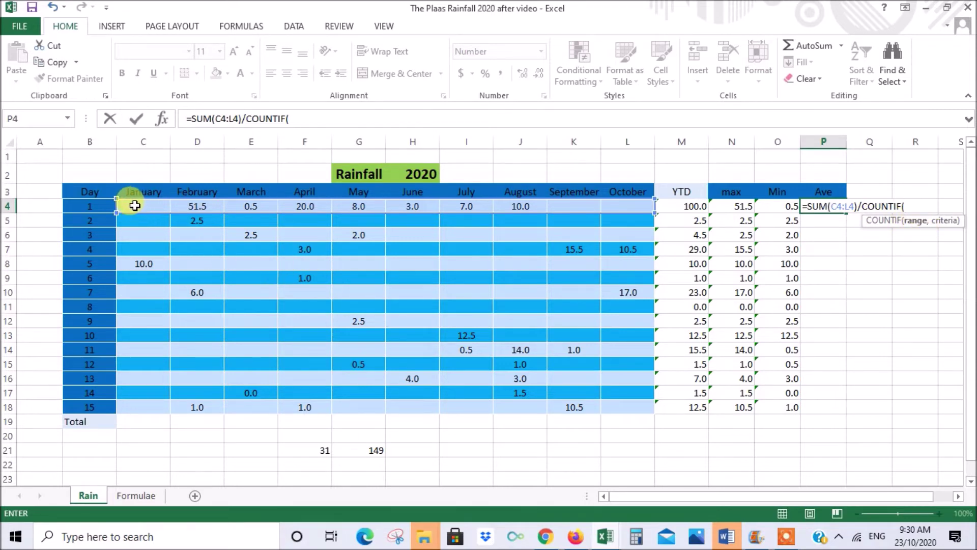
pyautogui.moveTo(135, 204); pyautogui.dragTo(616, 211)
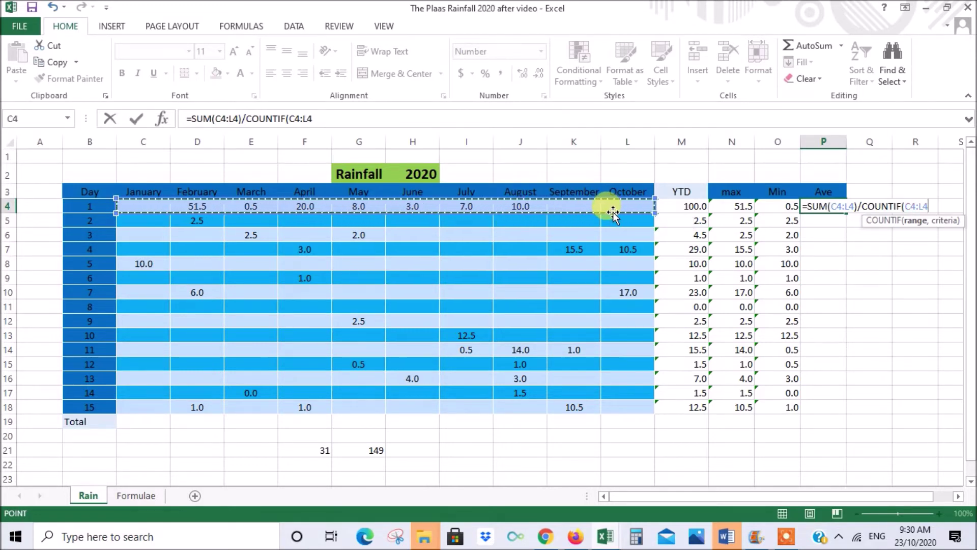
pyautogui.write(',"<>0')
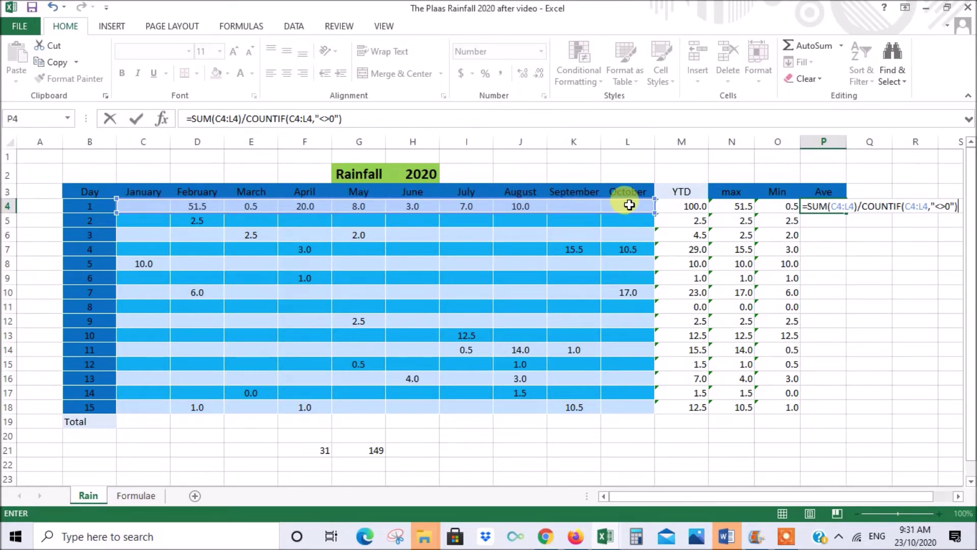
pyautogui.press('Return')
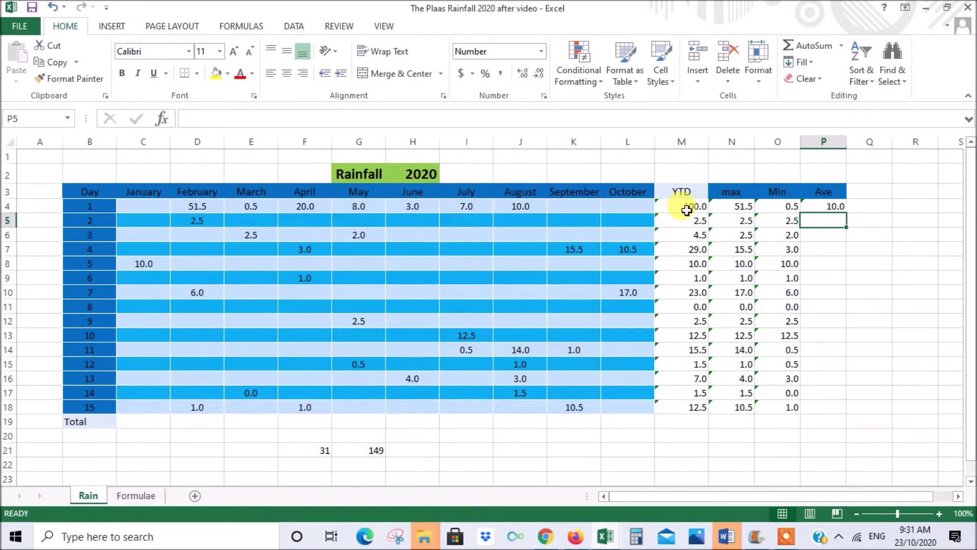
# Fill P4's average formula down the Ave column to the last day's row
pyautogui.click(825, 205)
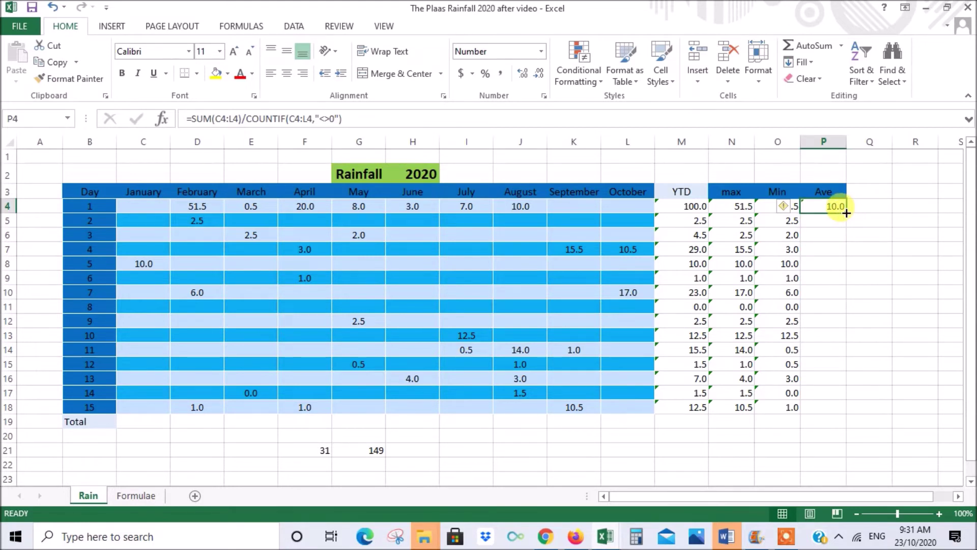
pyautogui.moveTo(846, 213); pyautogui.dragTo(839, 407)
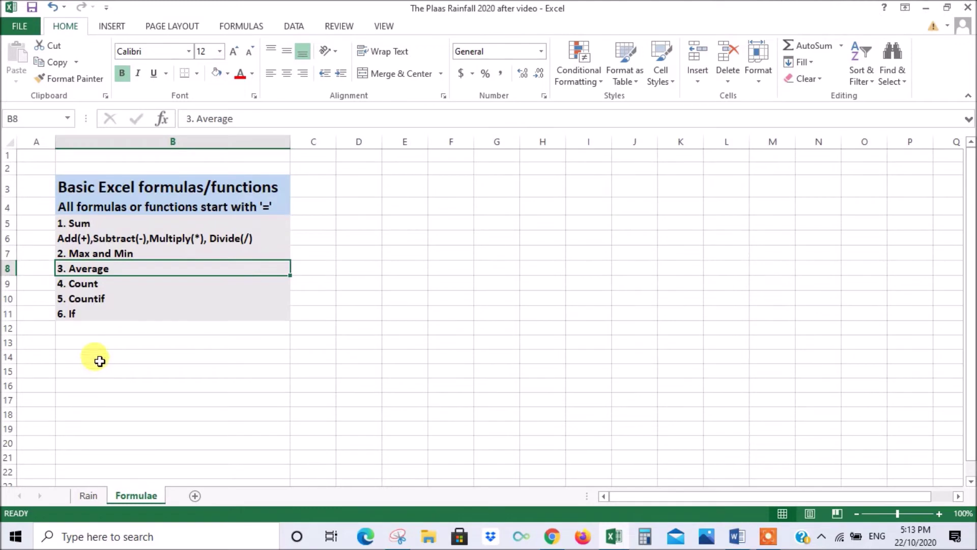
# Step through the Formulae list to 4. Count and 5. Countif, then return to the Rain sheet
pyautogui.click(109, 284)
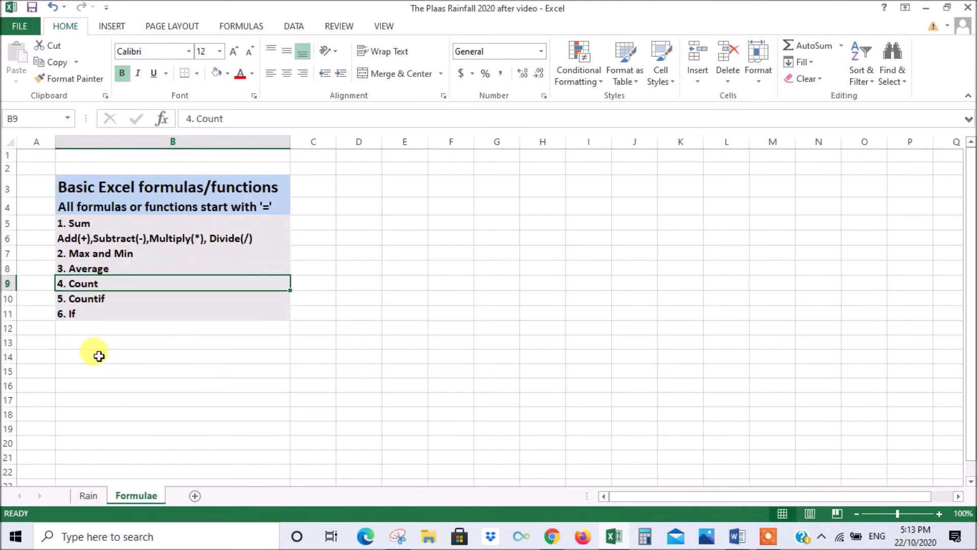
pyautogui.click(110, 299)
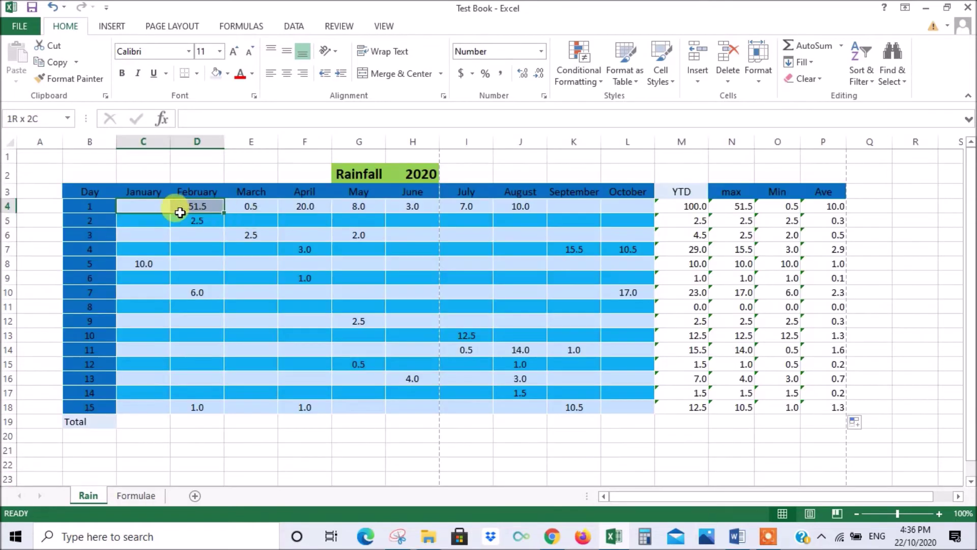
pyautogui.click(151, 207)
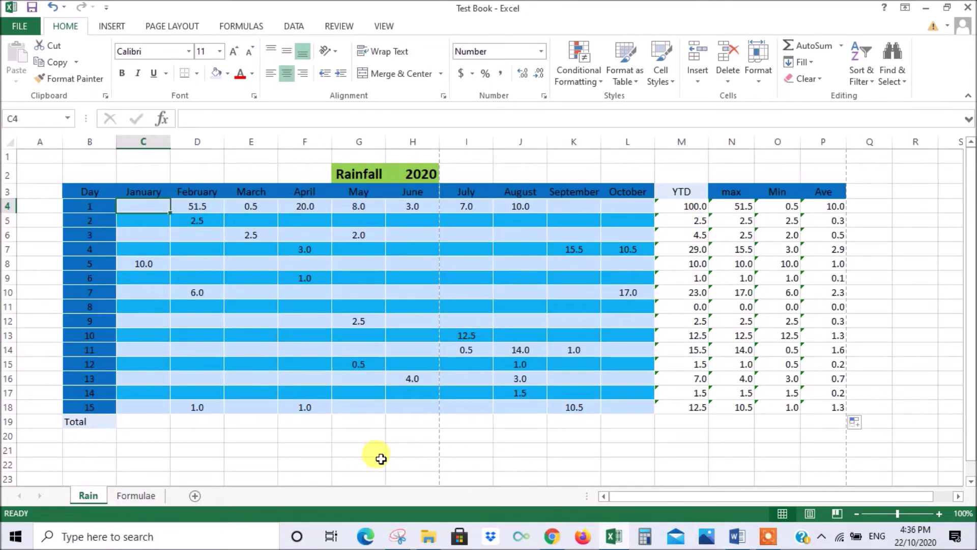
# Enter =COUNT(C4:L18) in F21, counting 30 numeric rainfall entries
pyautogui.click(310, 452)
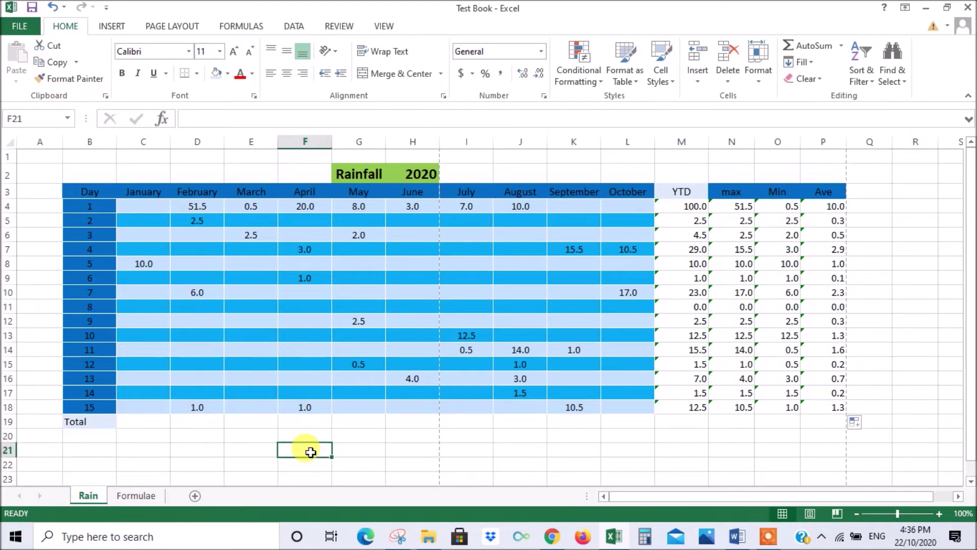
pyautogui.write('=Coun')
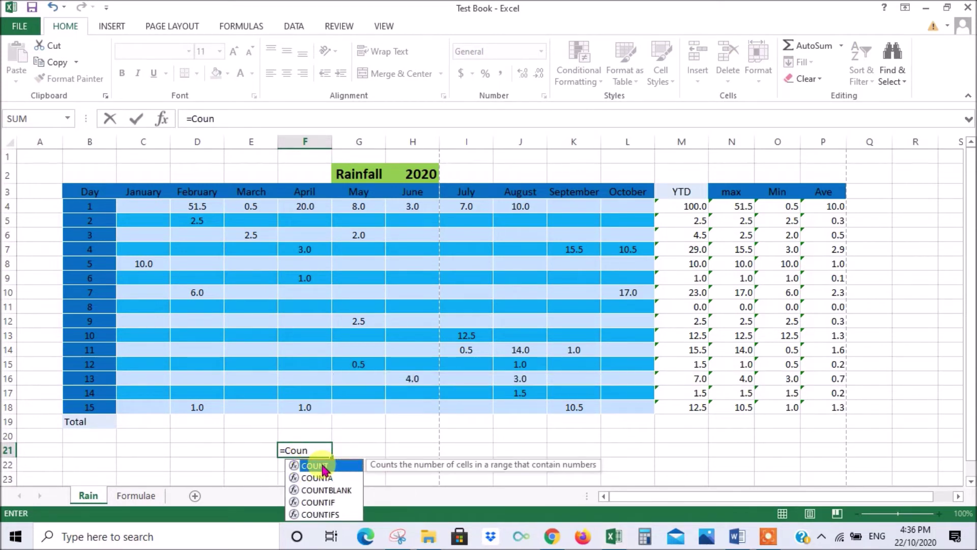
pyautogui.doubleClick(322, 466)
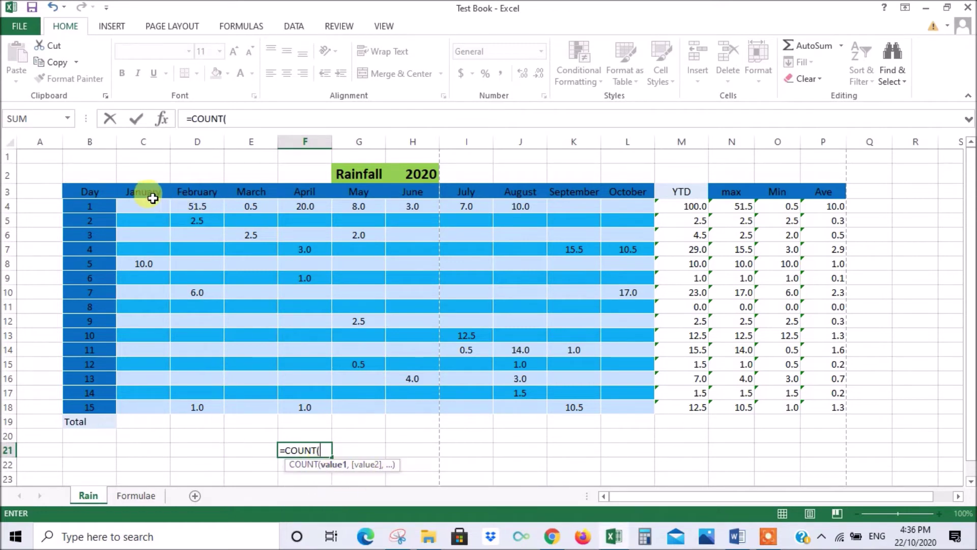
pyautogui.moveTo(147, 207); pyautogui.dragTo(627, 404)
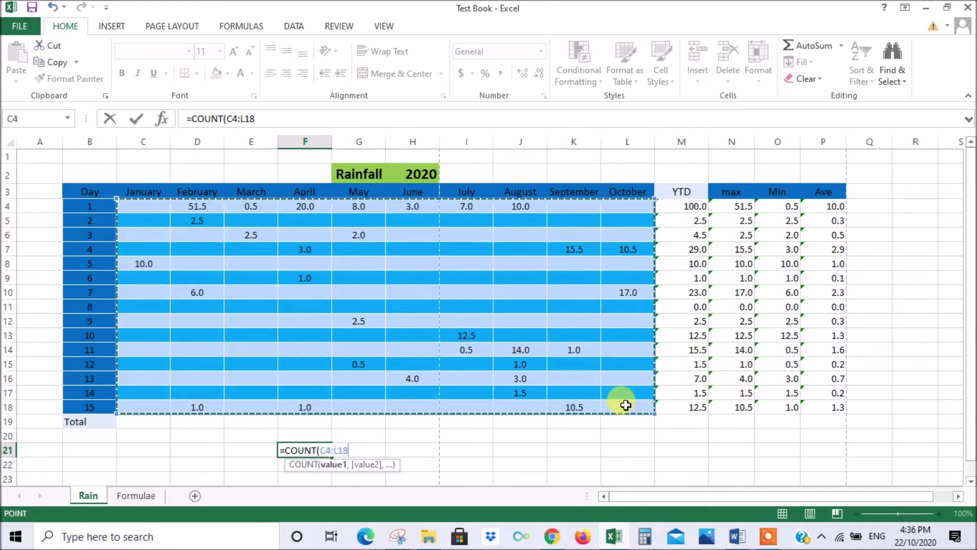
pyautogui.press('Return')
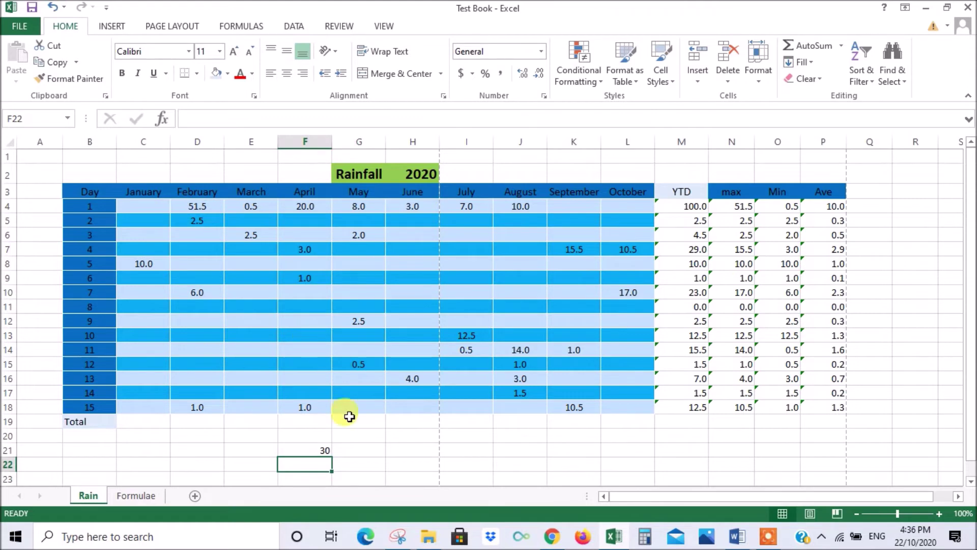
# Enter =COUNTIF(C4:L18,"<>0") in G21, counting 150 non-zero cells
pyautogui.click(370, 453)
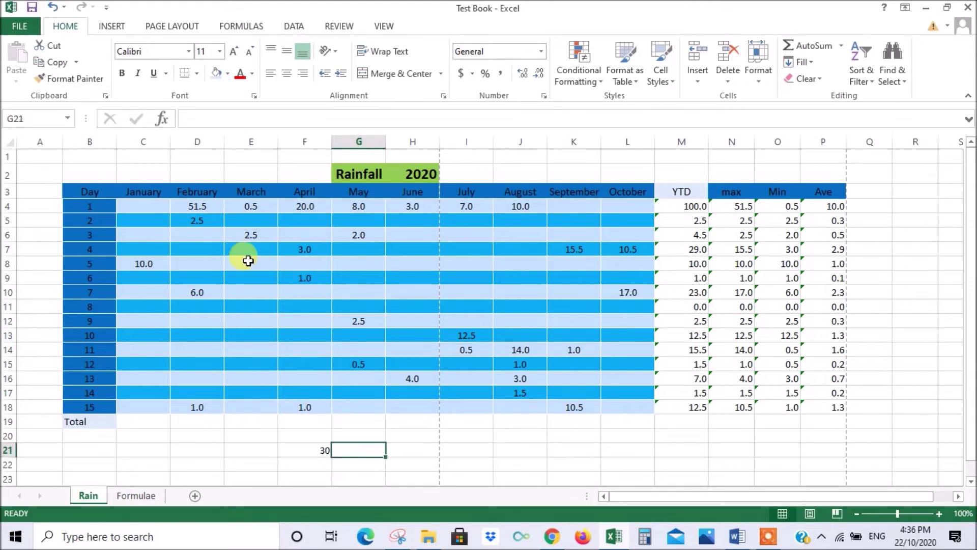
pyautogui.moveTo(143, 204); pyautogui.dragTo(629, 410)
pyautogui.click(365, 454)
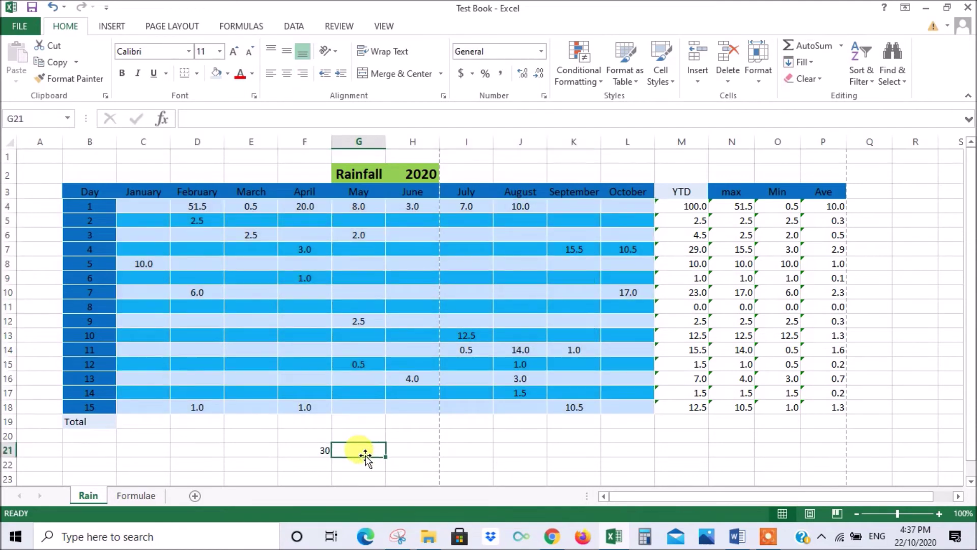
pyautogui.write('=coun')
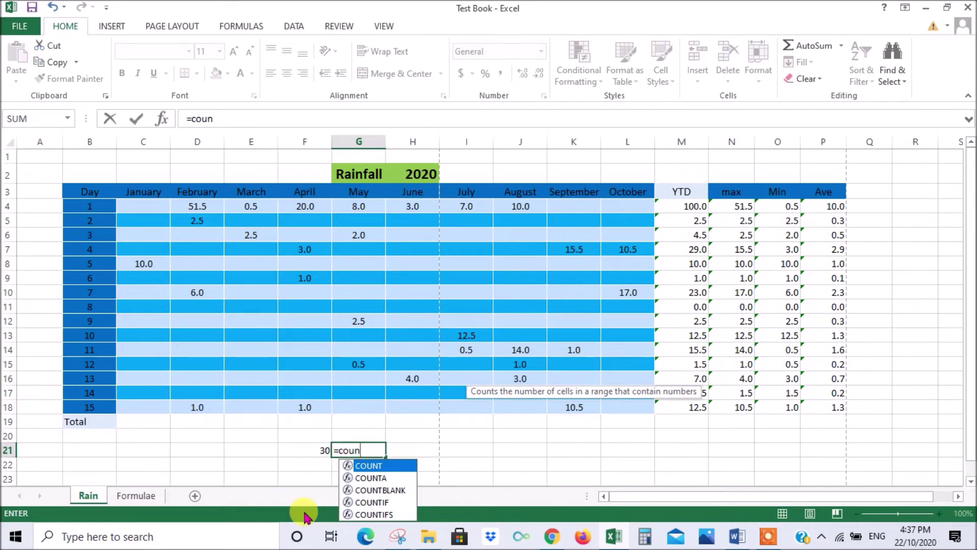
pyautogui.click(379, 502)
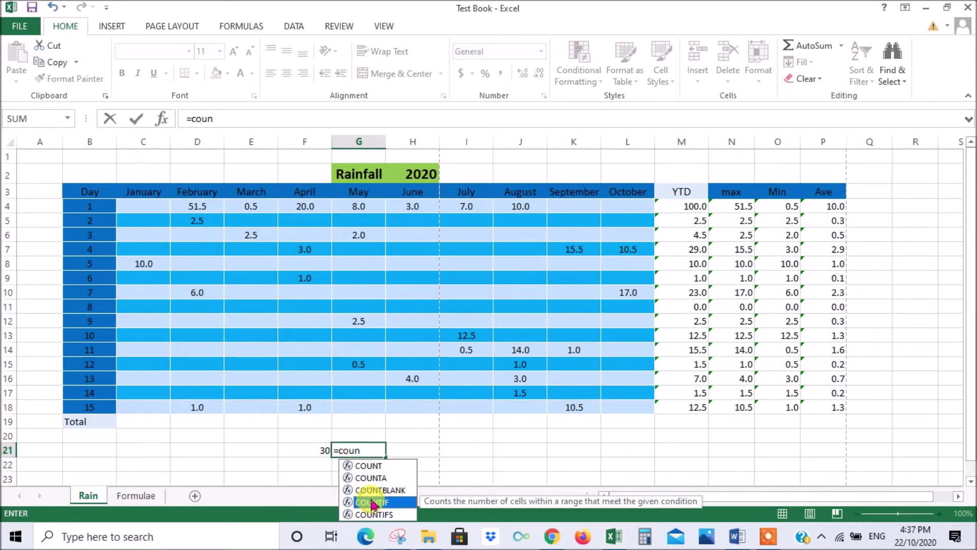
pyautogui.doubleClick(372, 502)
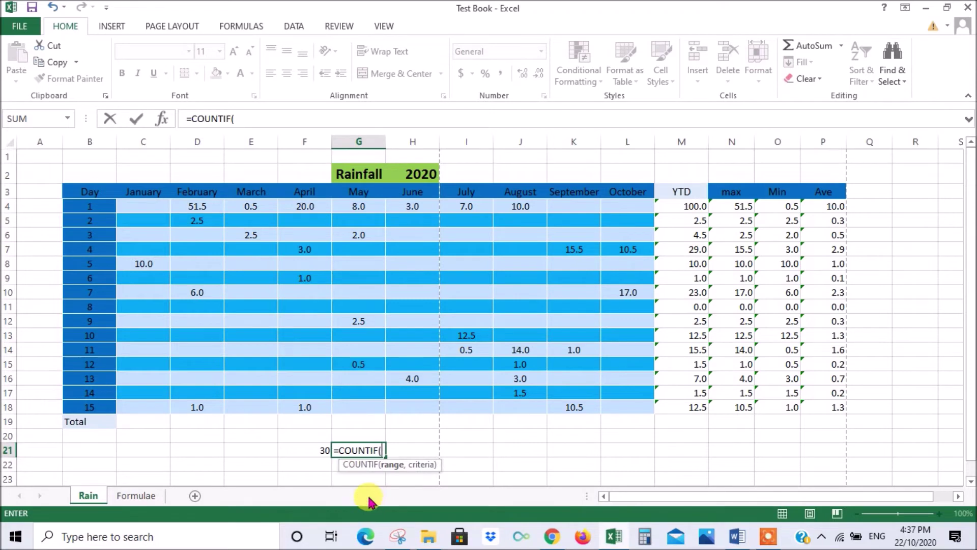
pyautogui.moveTo(139, 212); pyautogui.dragTo(618, 408)
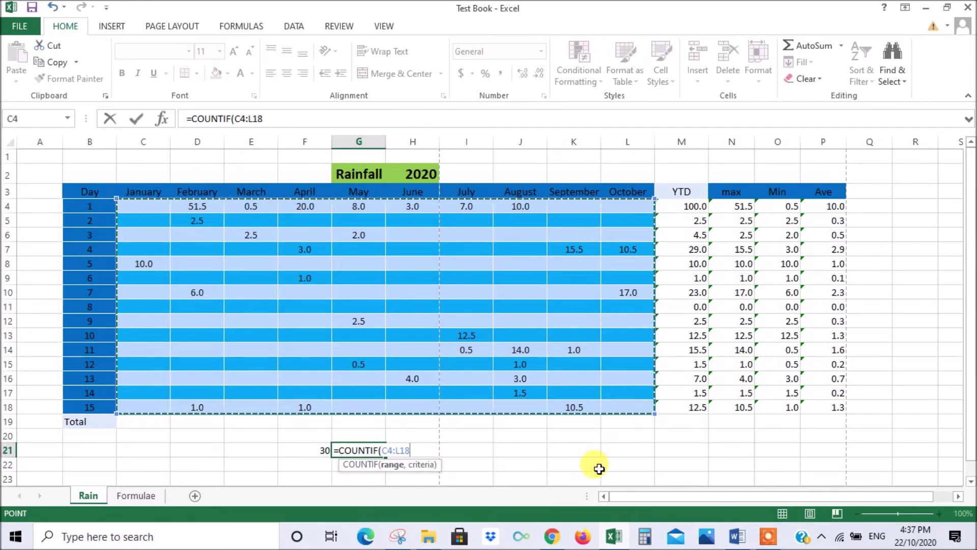
pyautogui.write(',')
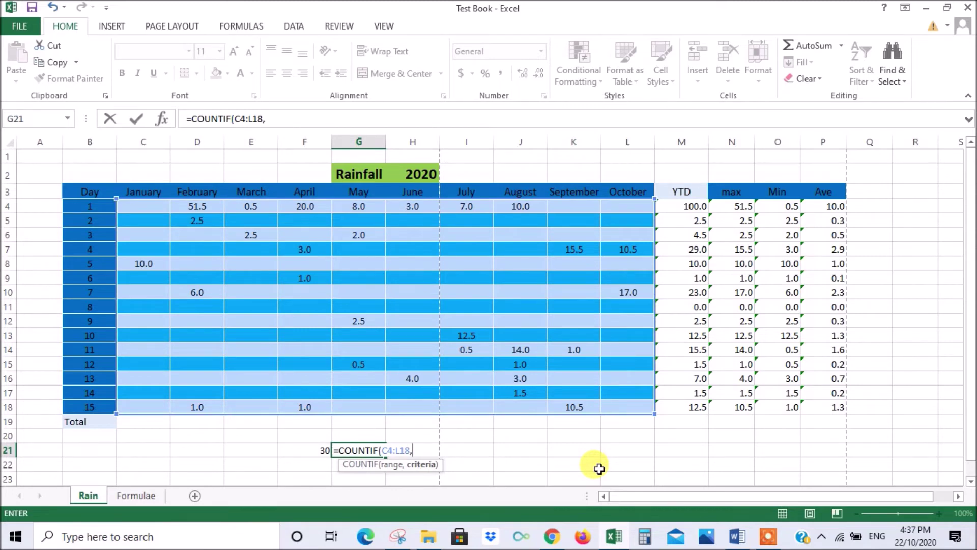
pyautogui.write('"<>0")')
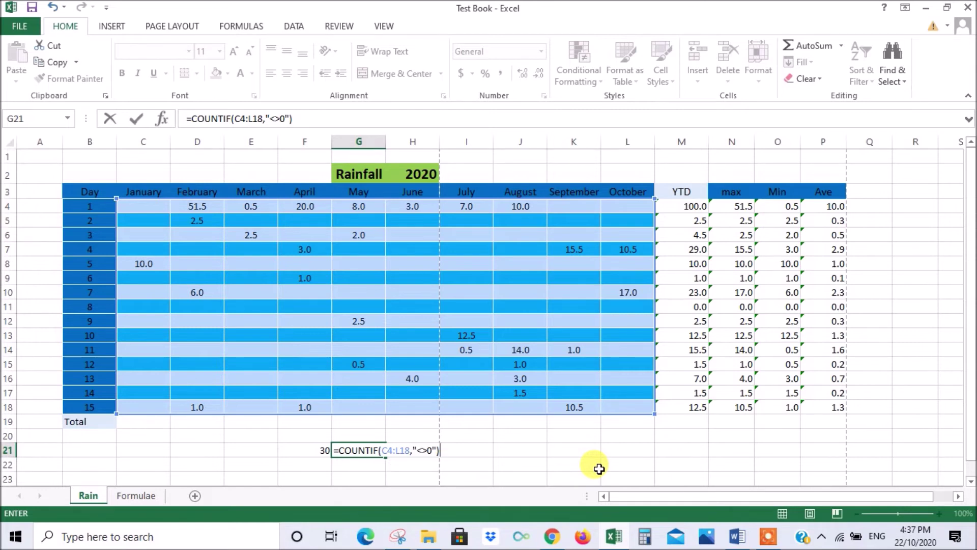
pyautogui.press('Return')
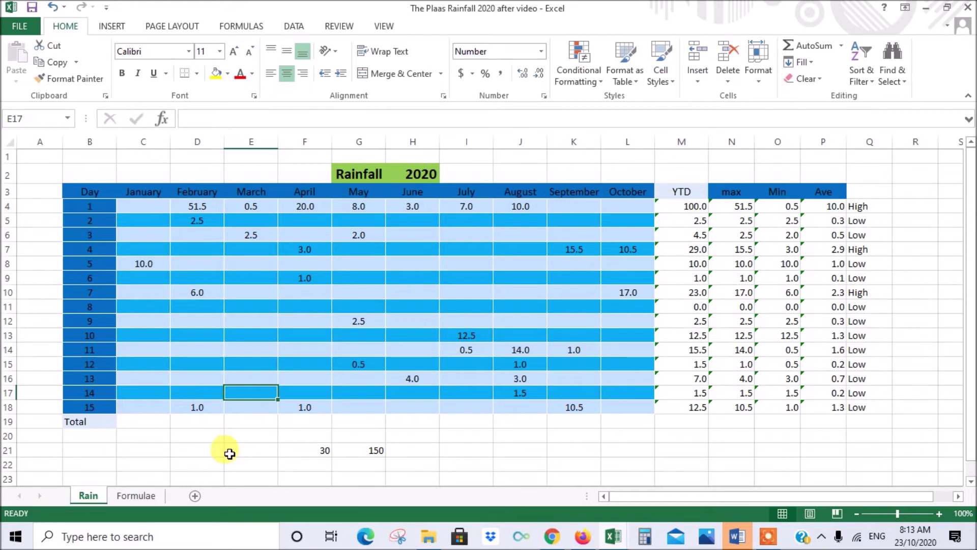
# Enter 0 as March day 14's rainfall in cell E17
pyautogui.click(259, 391)
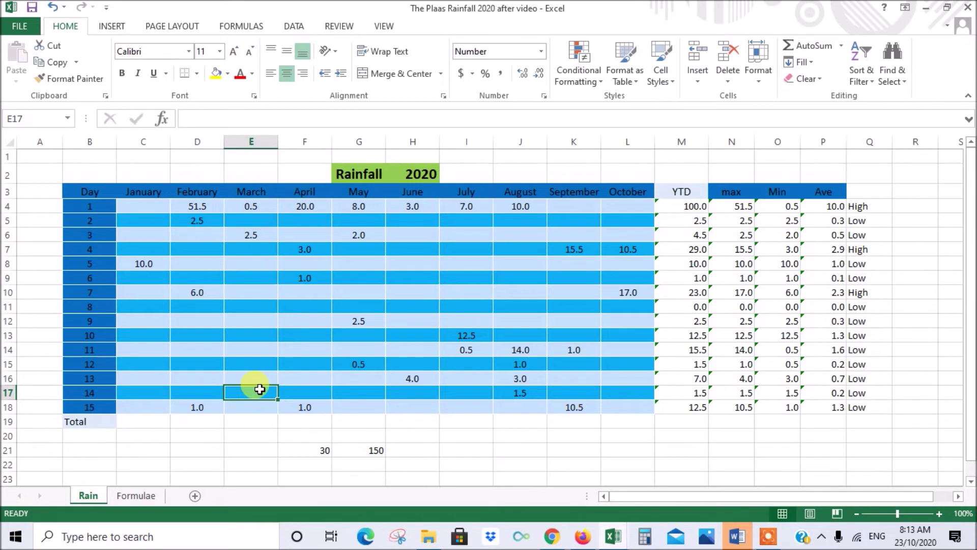
pyautogui.write('0')
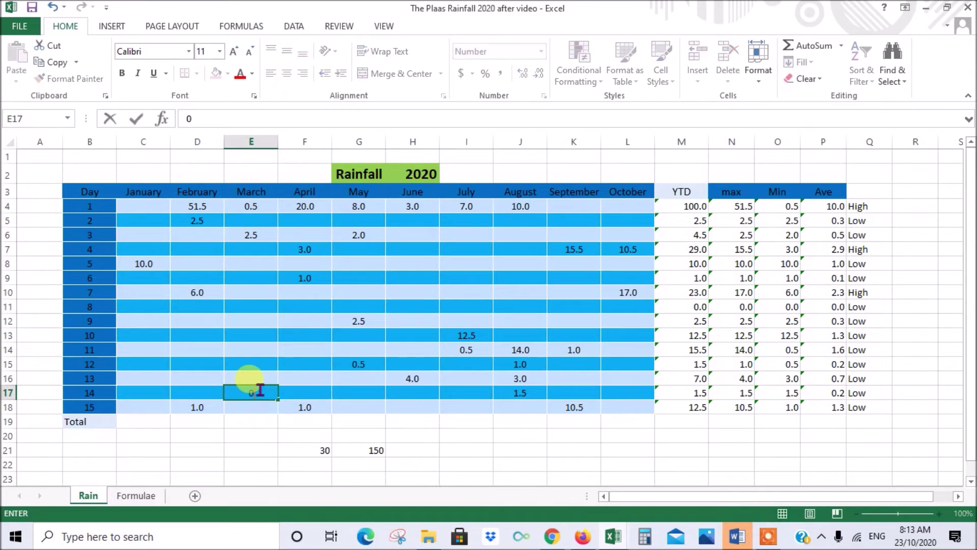
pyautogui.click(308, 376)
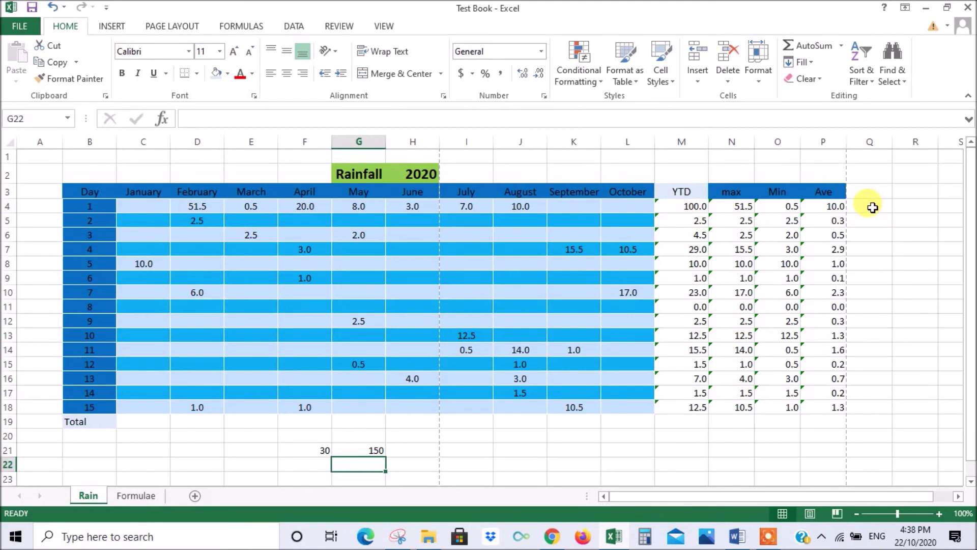
# Enter =IF(M4>20,"High","Low") in Q4, which shows High for day 1
pyautogui.click(872, 208)
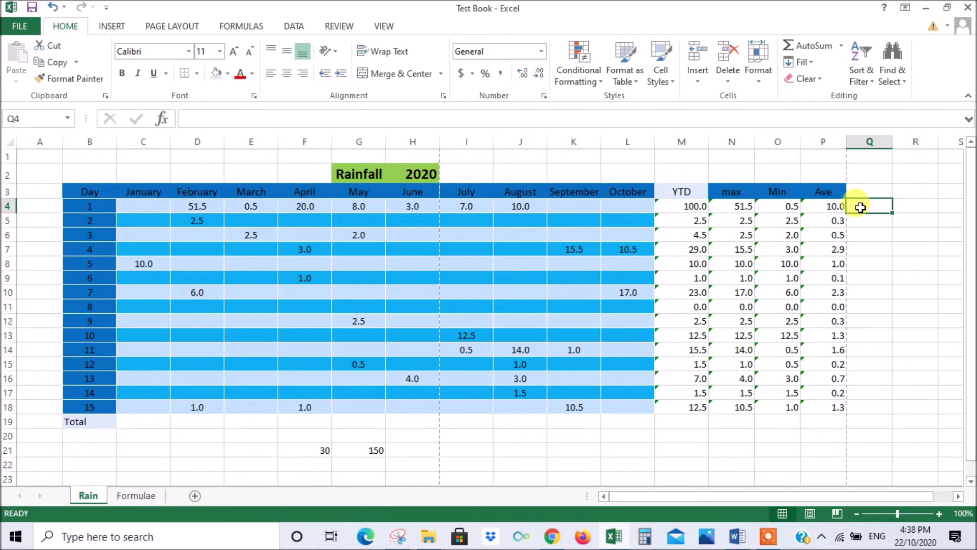
pyautogui.write('=')
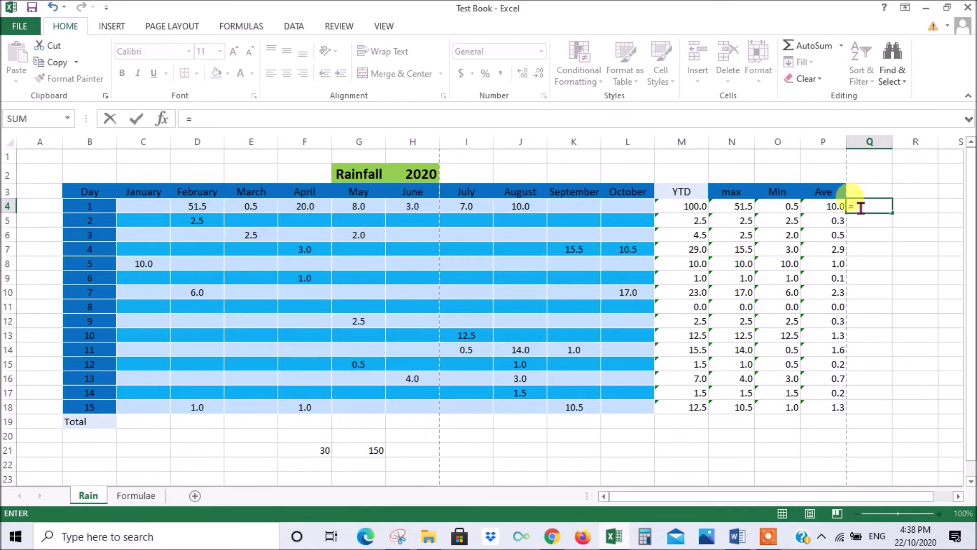
pyautogui.write('if')
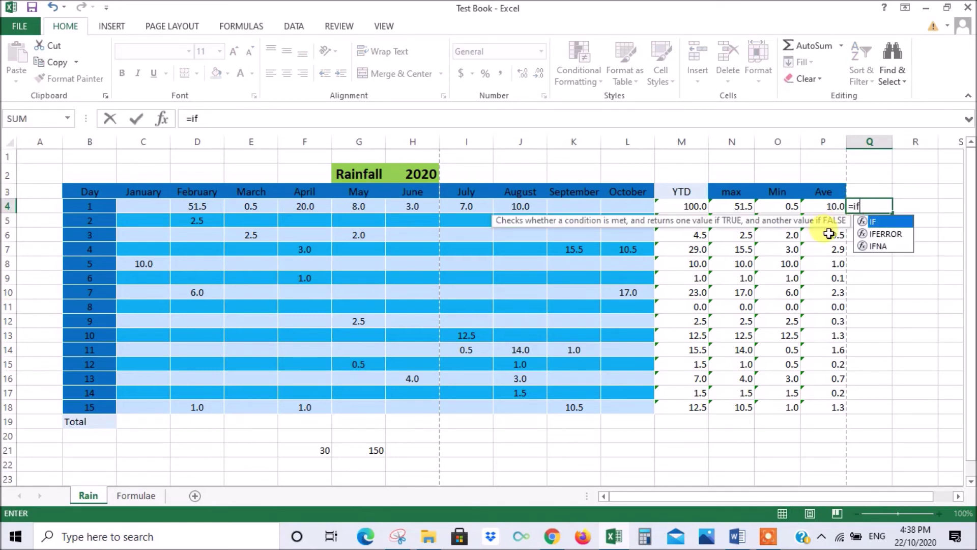
pyautogui.doubleClick(888, 222)
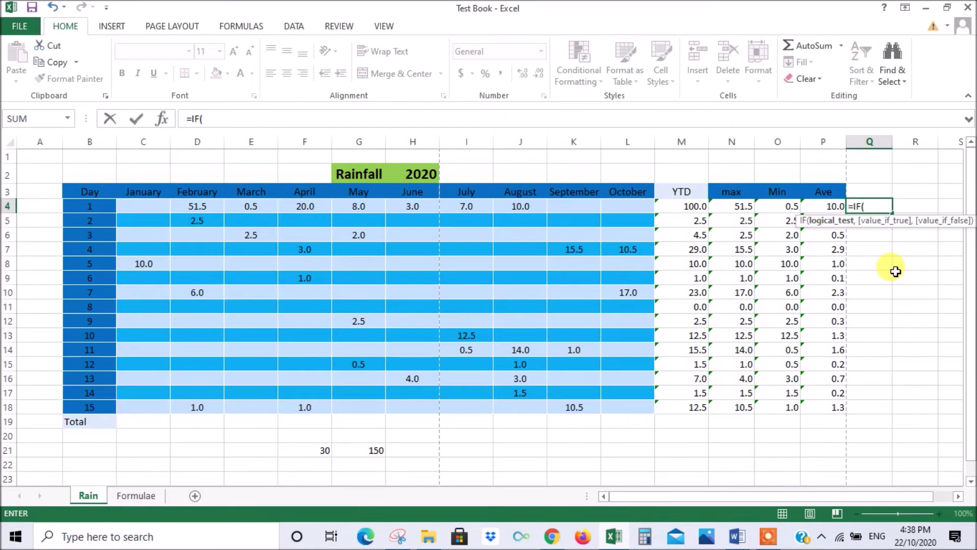
pyautogui.click(694, 206)
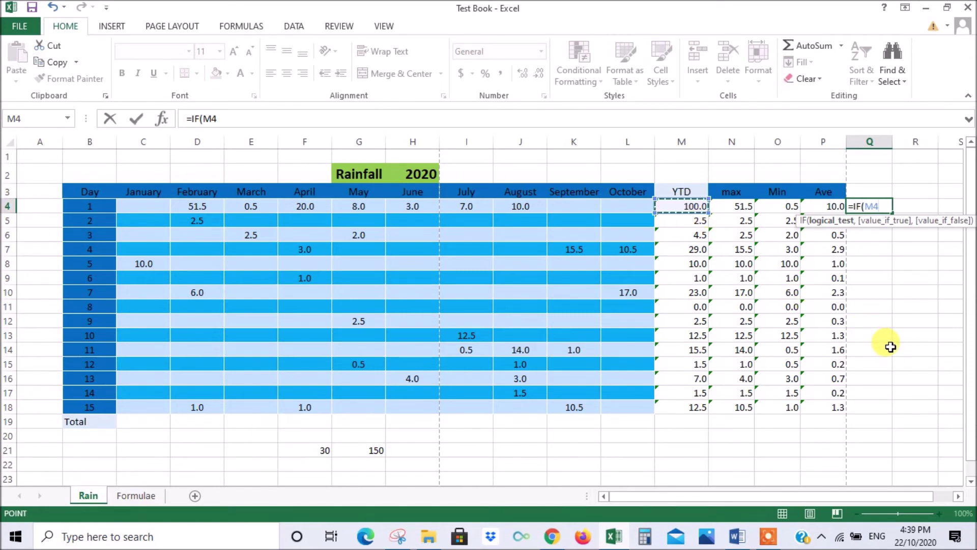
pyautogui.write('>20')
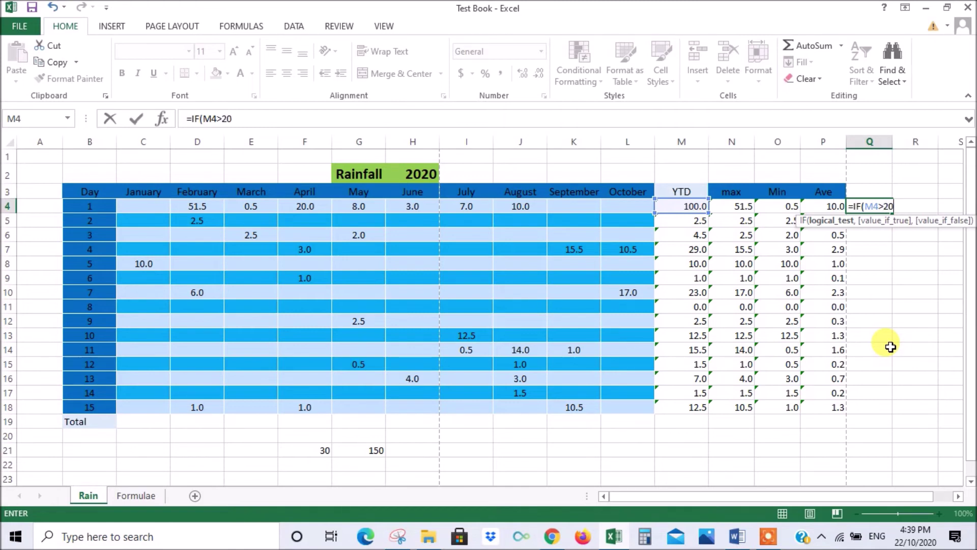
pyautogui.write(',')
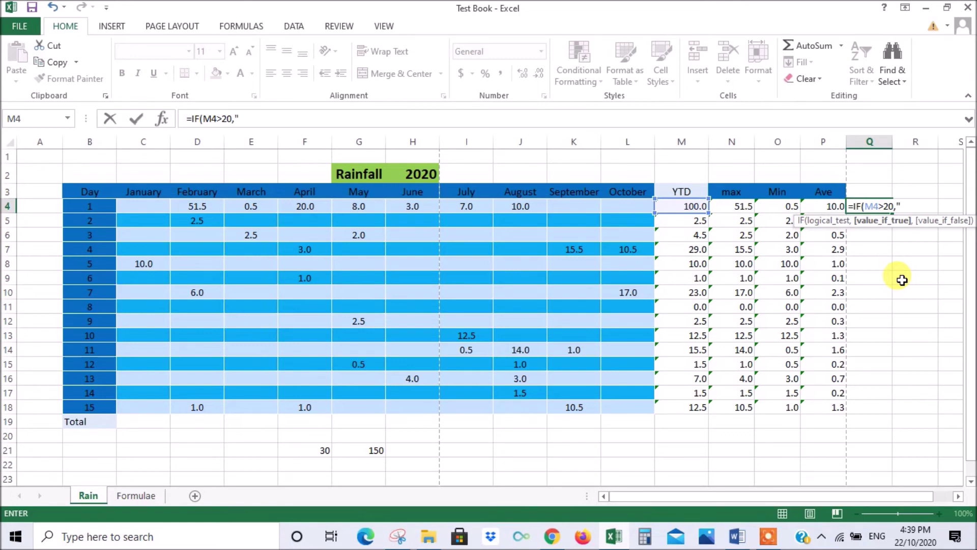
pyautogui.write('High",')
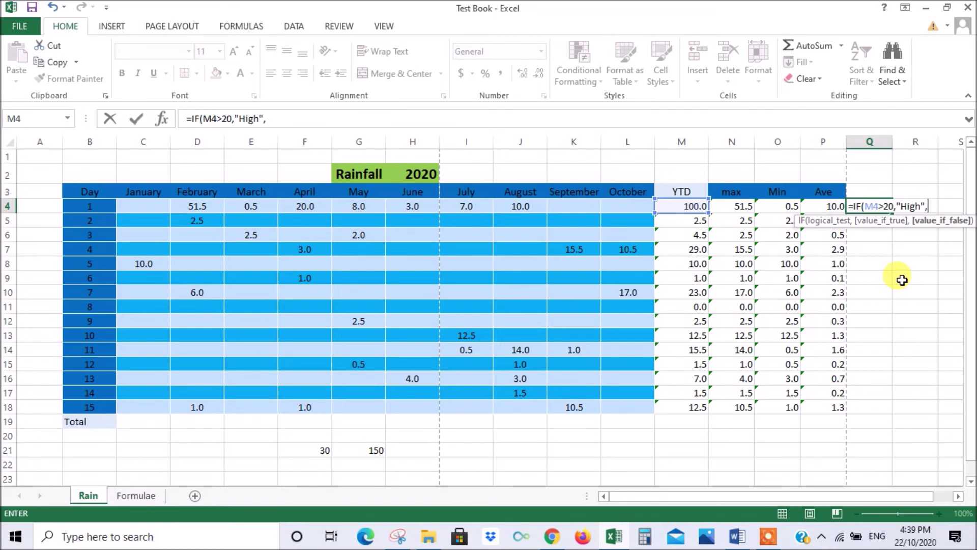
pyautogui.write('Lo')
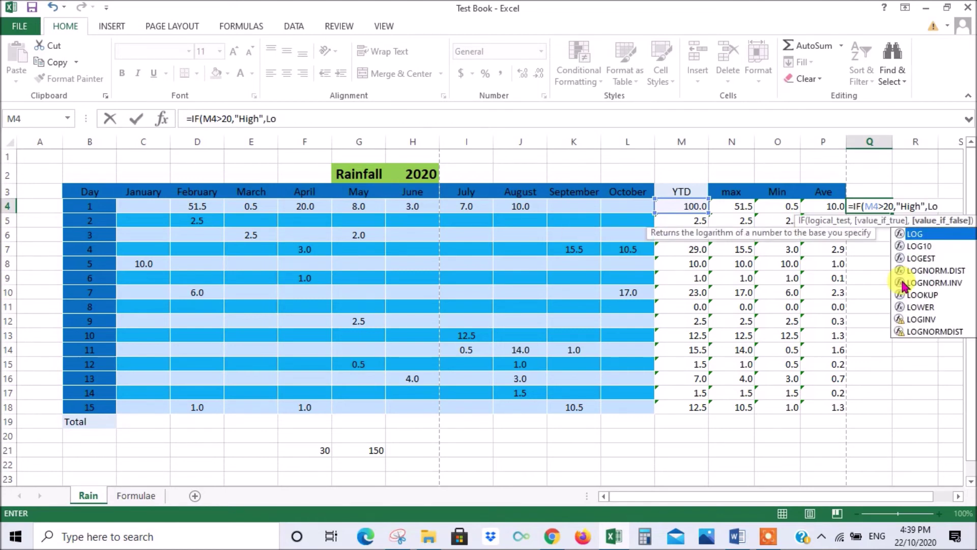
pyautogui.press('BackSpace')
pyautogui.press('BackSpace')
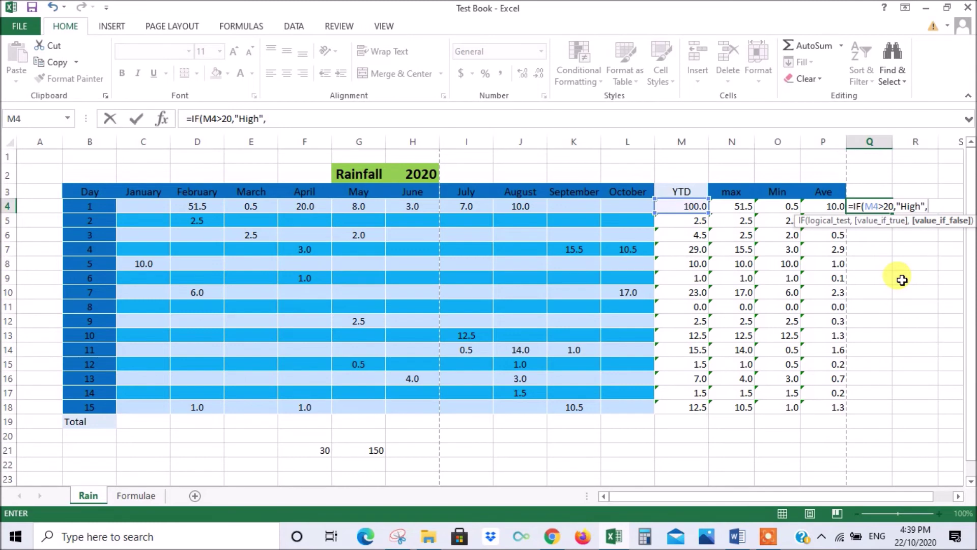
pyautogui.write('"Low')
pyautogui.press('Return')
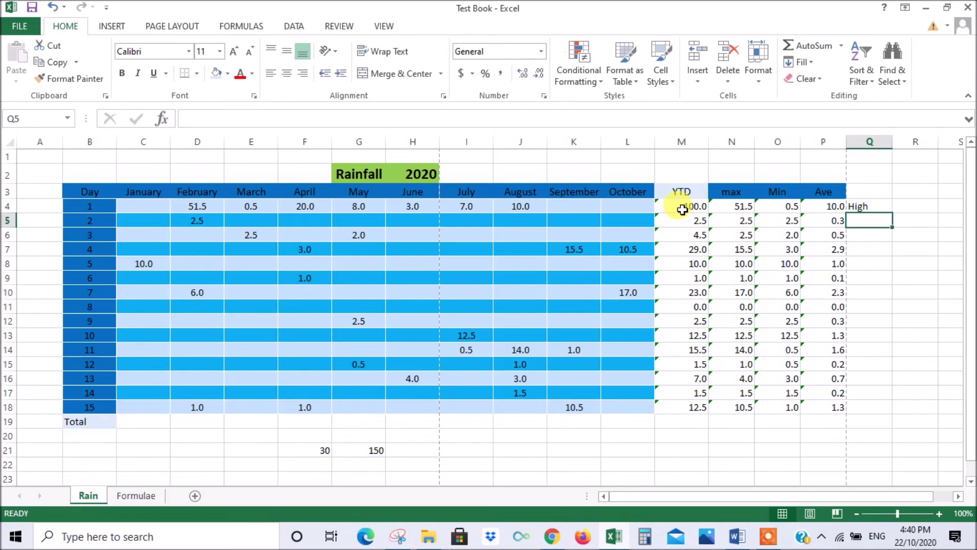
# Copy Q4's High/Low formula down column Q for the remaining days
pyautogui.click(876, 206)
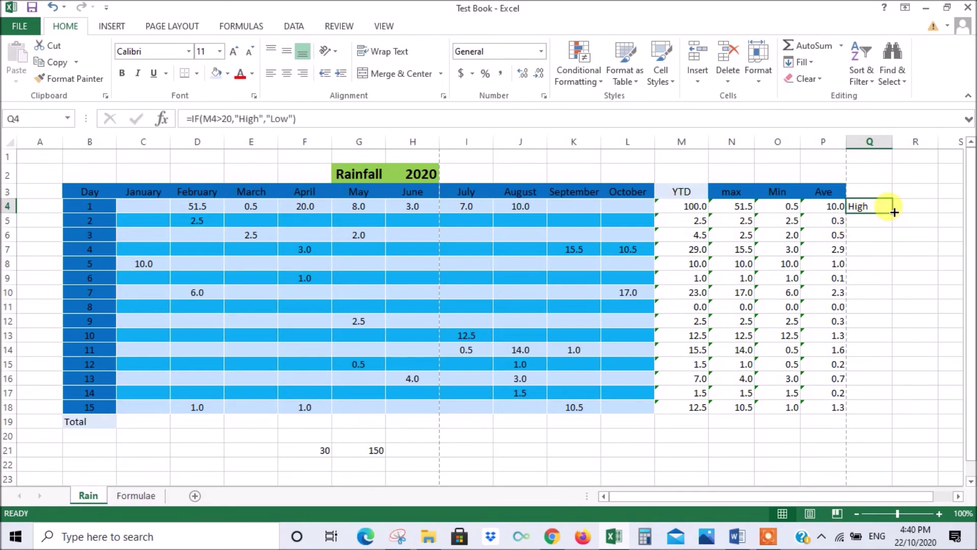
pyautogui.moveTo(893, 212); pyautogui.dragTo(895, 413)
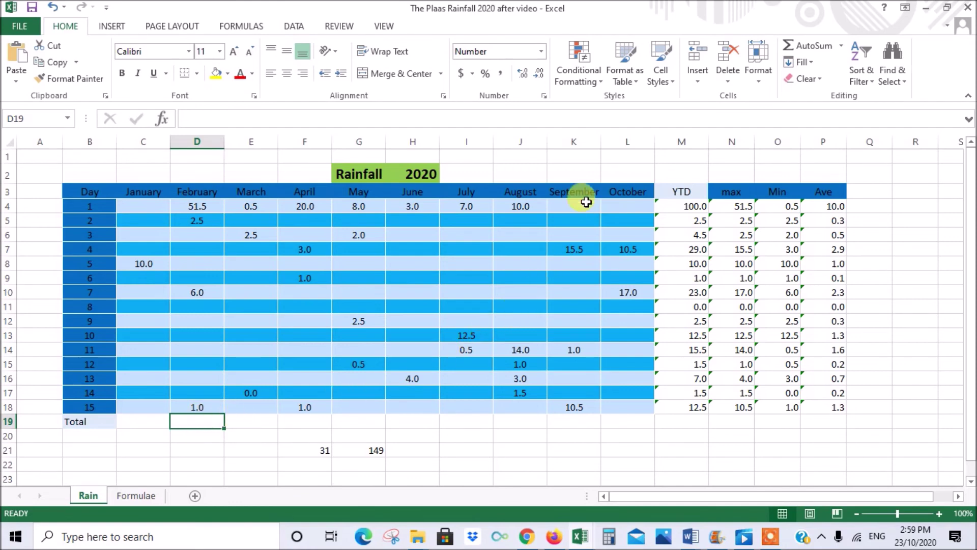
# AutoSum February's rainfall in D19 as =SUM(D4:D18), giving 61.0
pyautogui.click(842, 47)
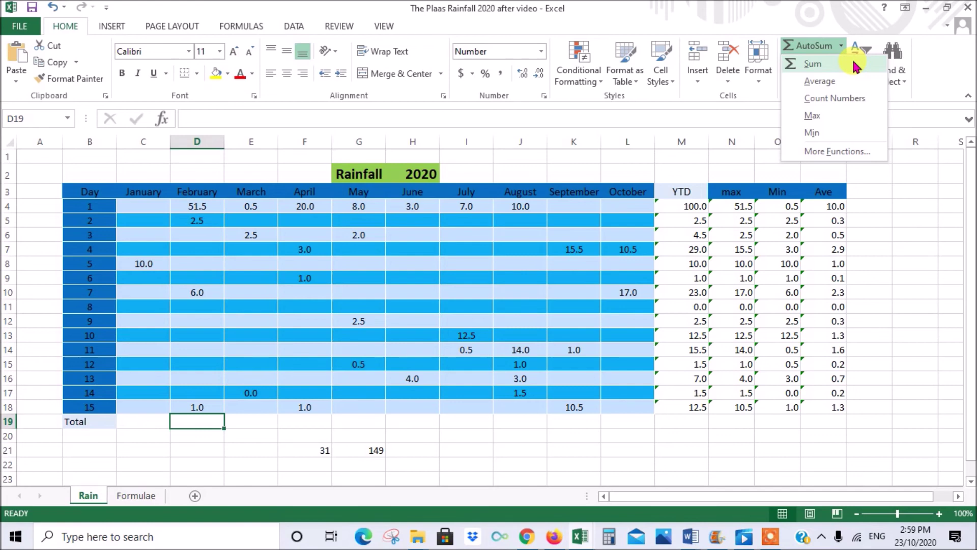
pyautogui.click(855, 66)
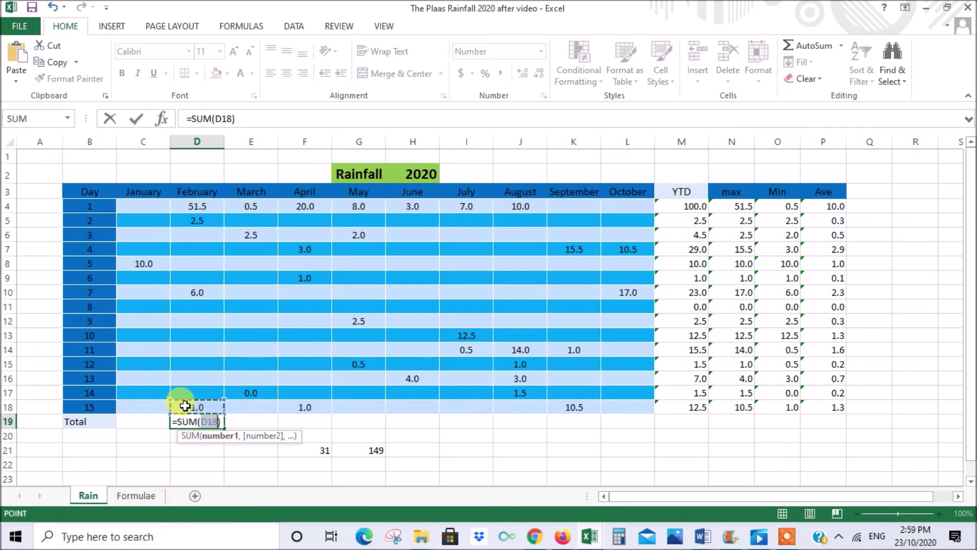
pyautogui.moveTo(173, 401); pyautogui.dragTo(191, 199)
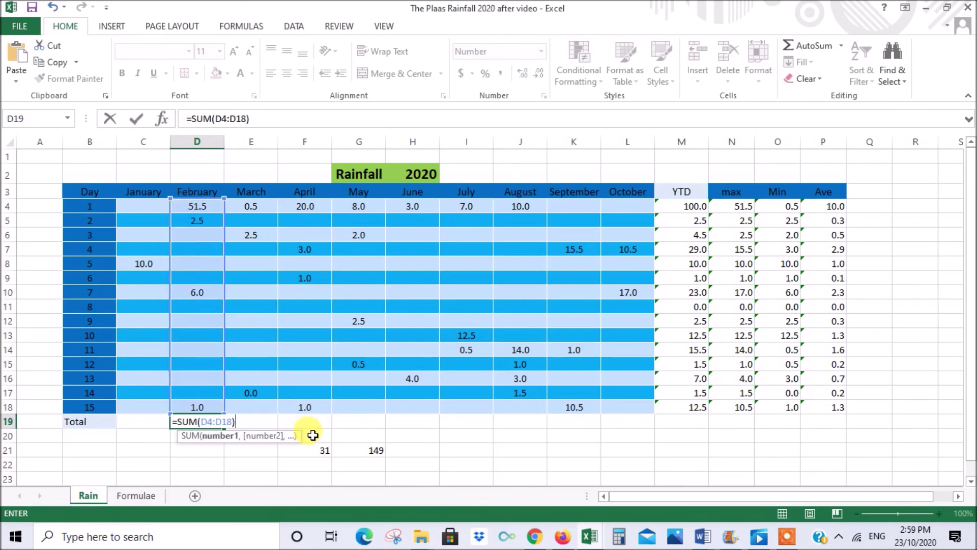
pyautogui.press('Return')
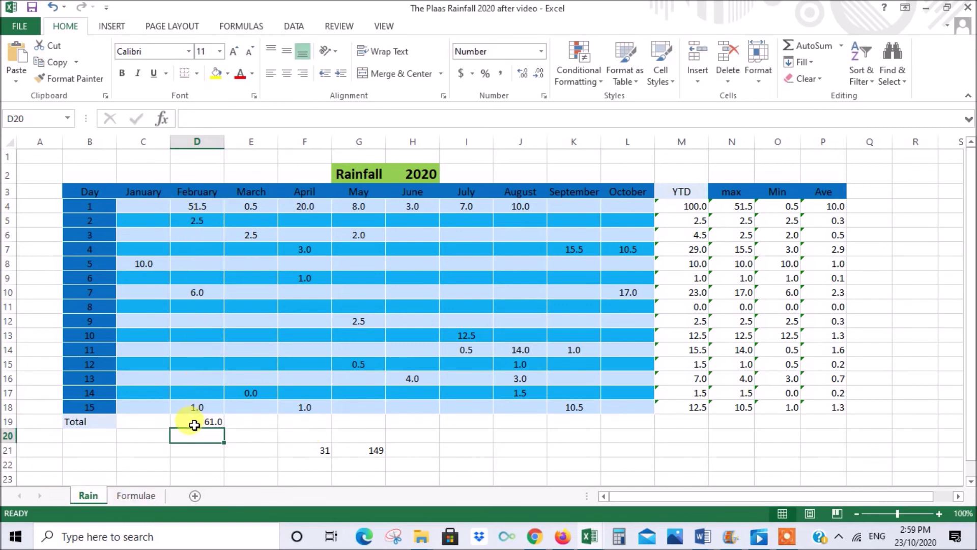
pyautogui.click(239, 425)
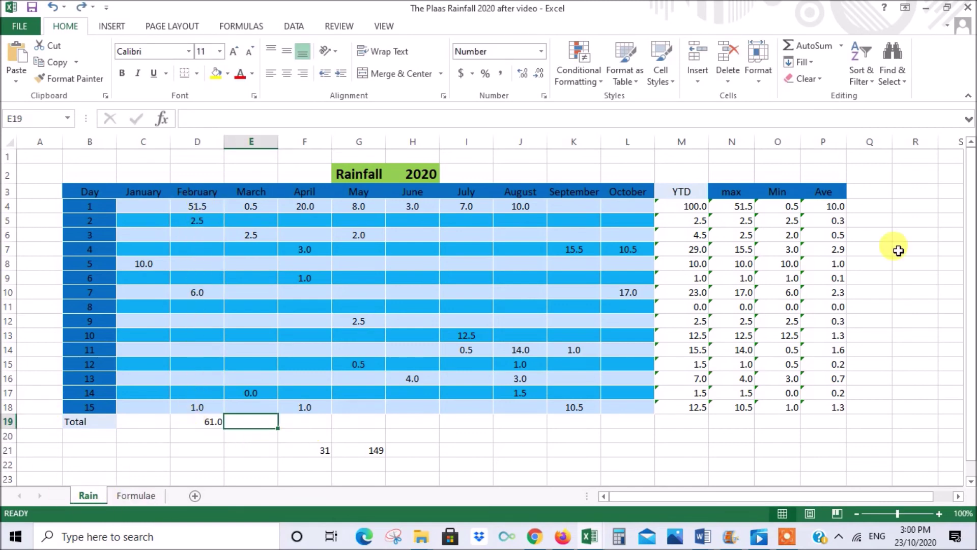
# Use AutoSum Count Numbers over E4:E18 in E19, showing 3.0 March entries
pyautogui.click(841, 47)
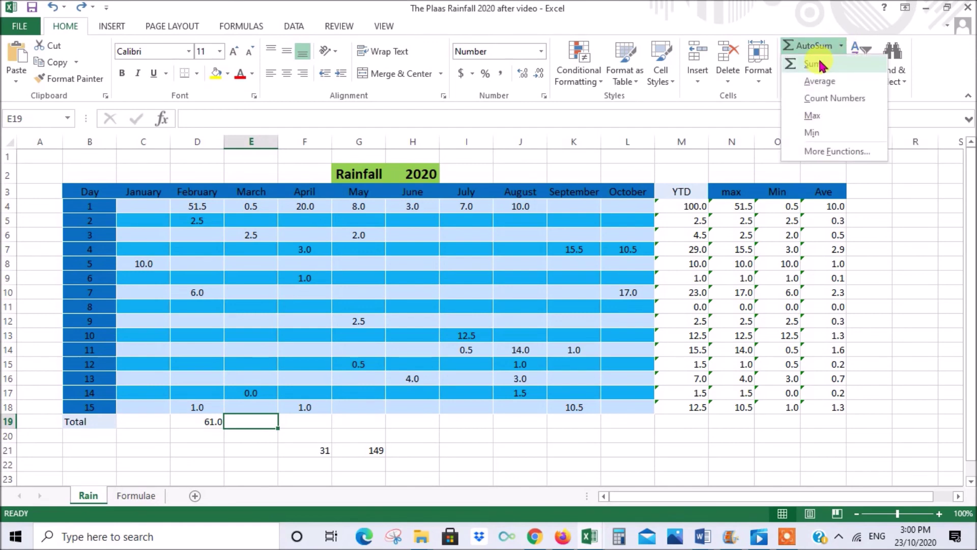
pyautogui.click(841, 46)
pyautogui.click(840, 45)
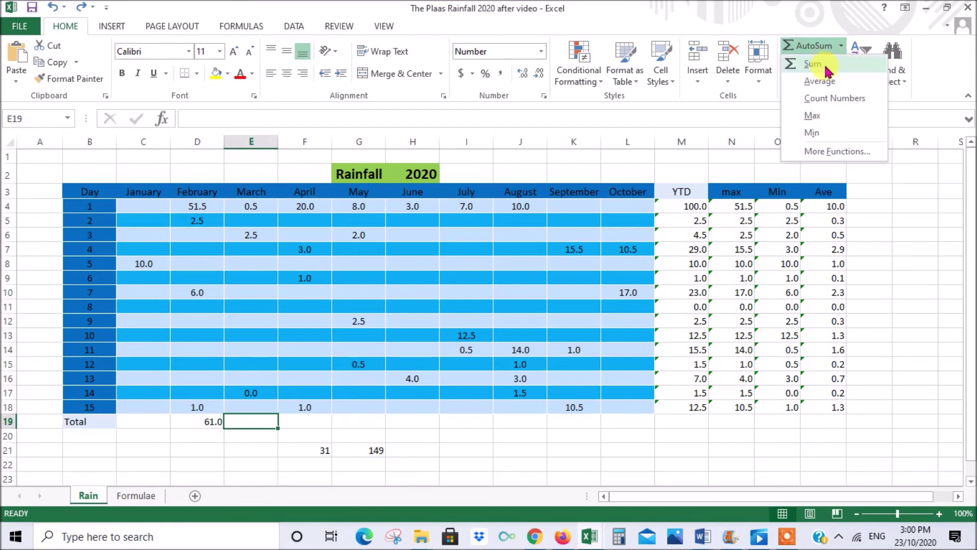
pyautogui.click(822, 100)
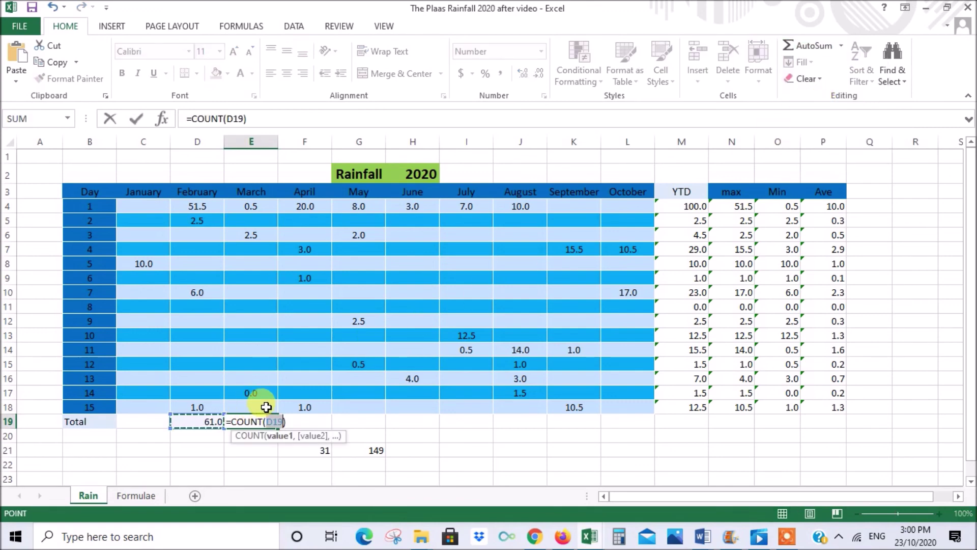
pyautogui.moveTo(266, 407); pyautogui.dragTo(262, 209)
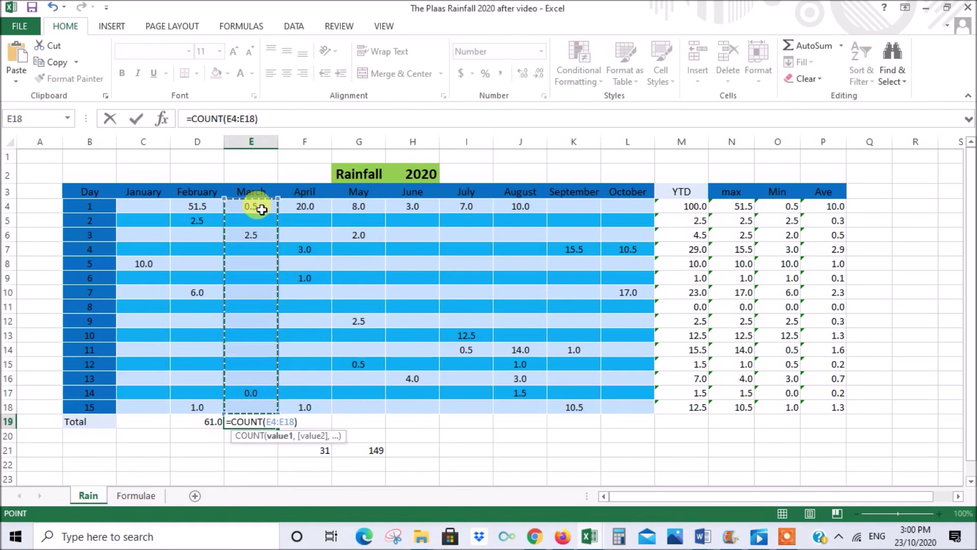
pyautogui.press('Return')
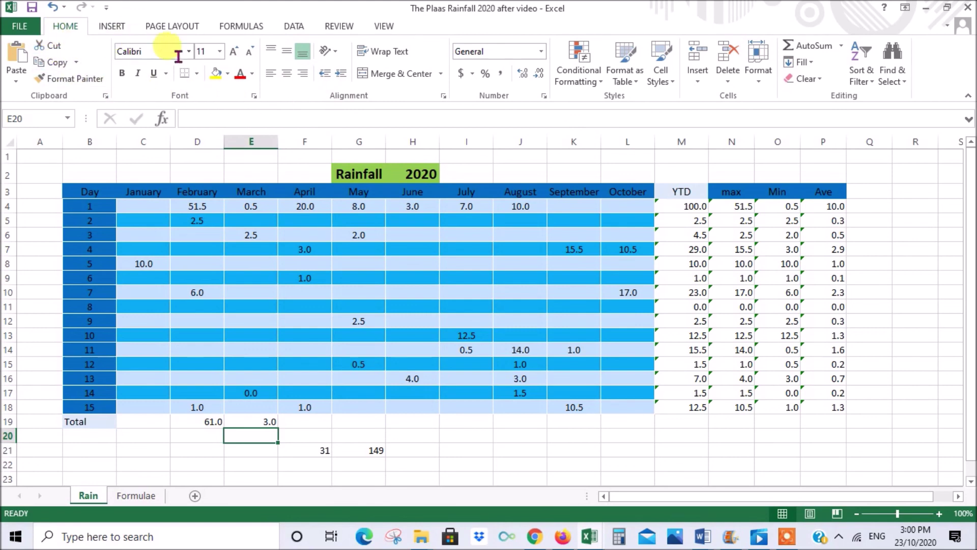
# On the Formulas ribbon, browse the AutoSum, Recently Used, Financial, Text and Math & Trig function lists
pyautogui.click(250, 30)
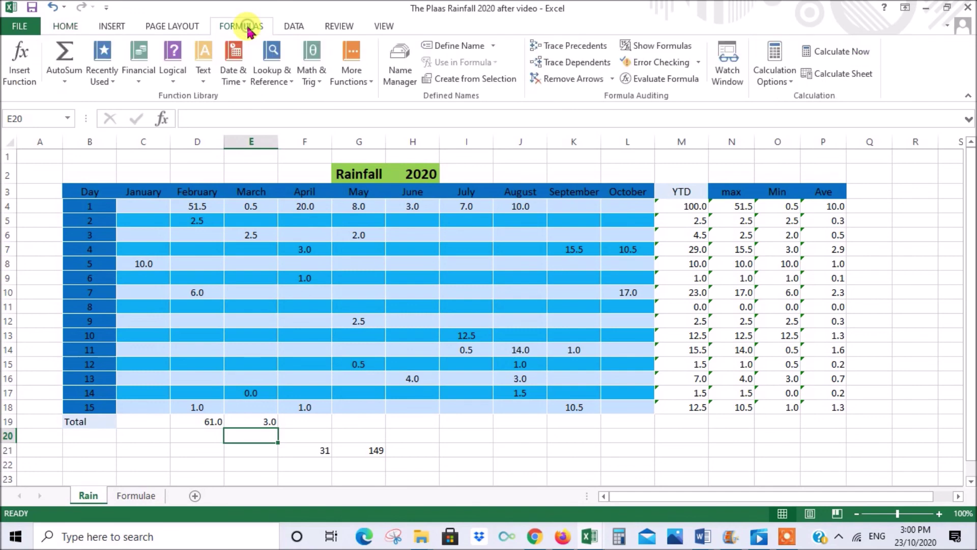
pyautogui.click(59, 74)
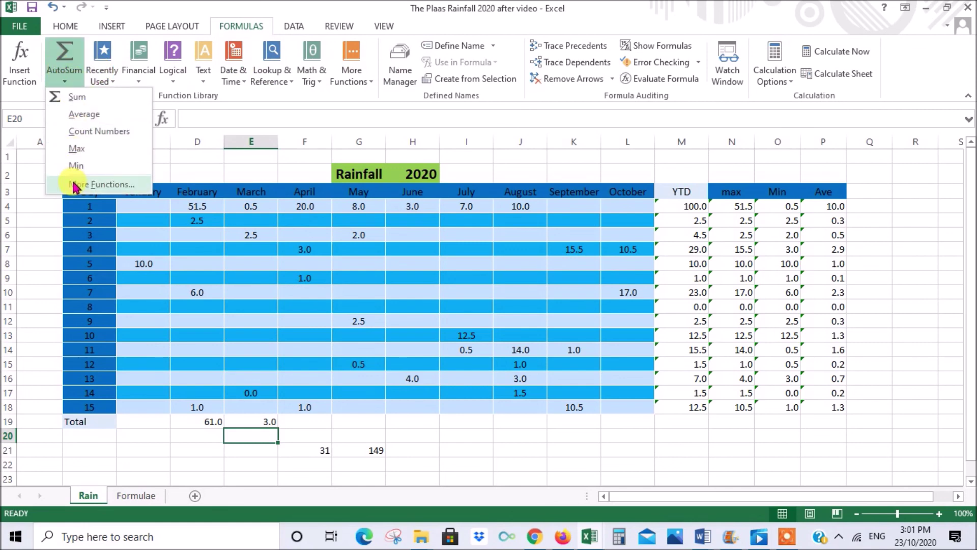
pyautogui.click(104, 53)
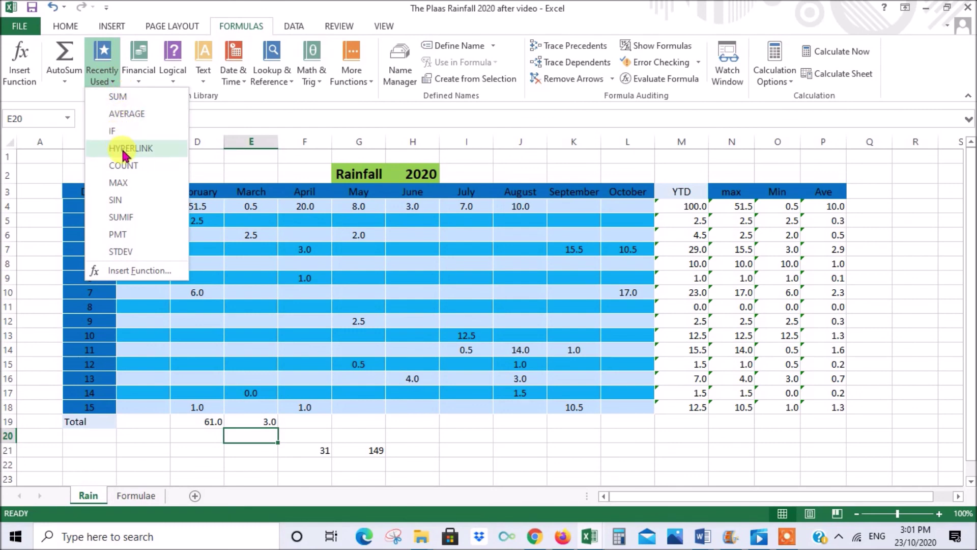
pyautogui.click(142, 64)
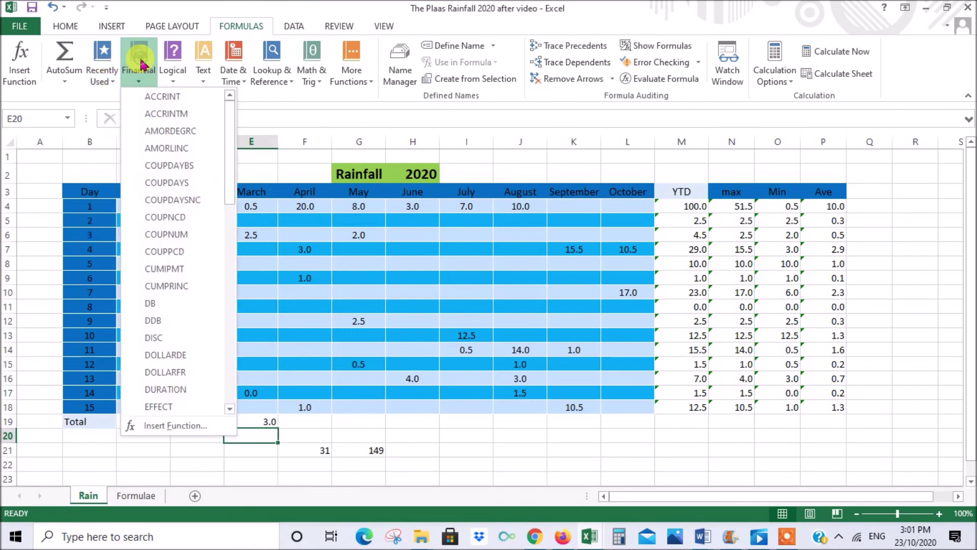
pyautogui.click(173, 60)
pyautogui.click(200, 62)
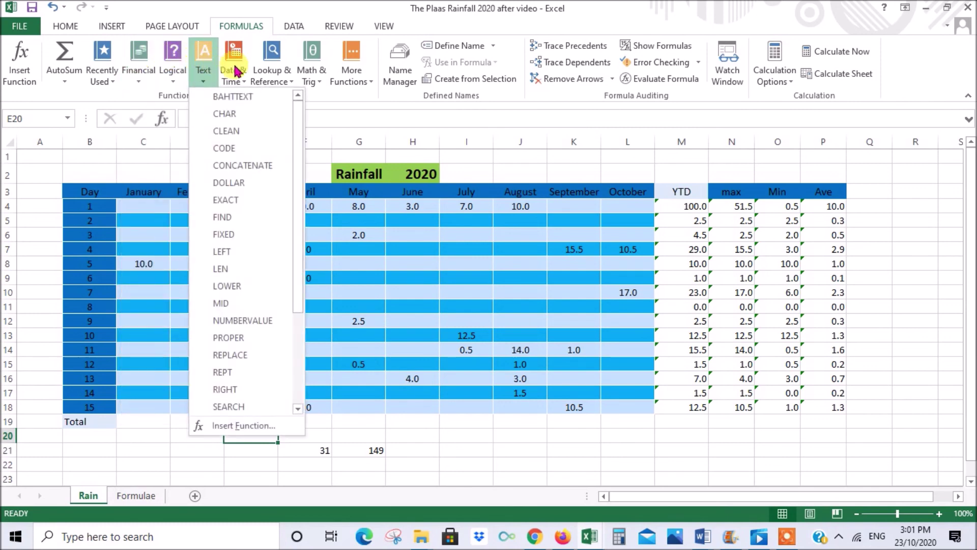
pyautogui.click(315, 72)
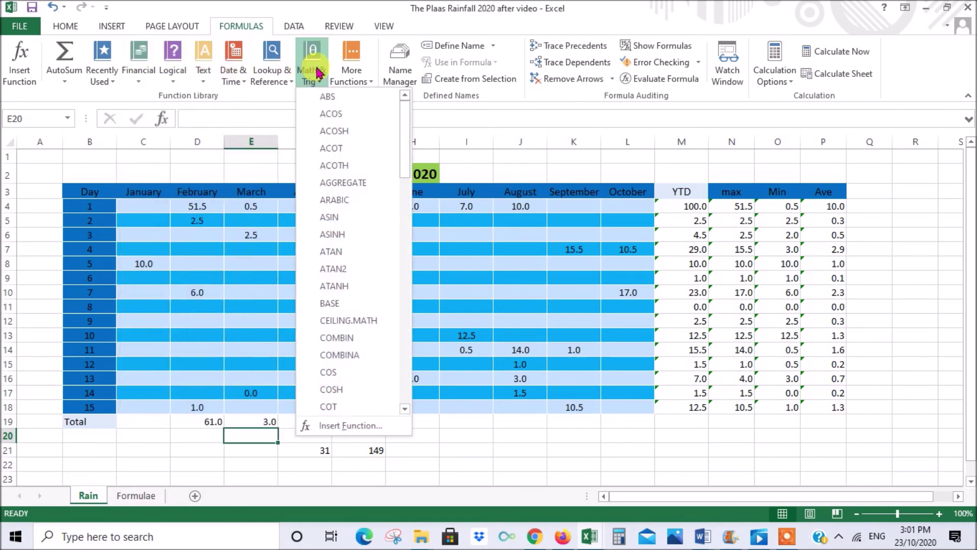